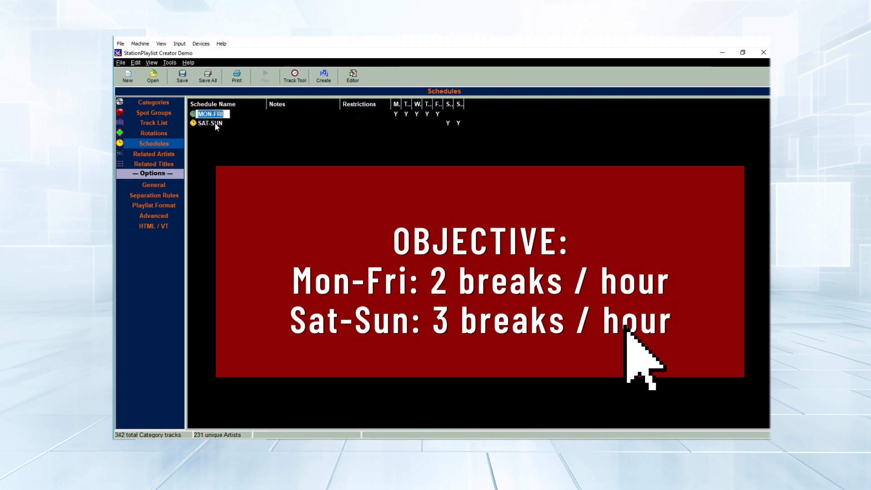
Select the MON-FRI schedule and open the MON-FRI rotation's Rotation Properties from the Rotations list
{"action": "left_click", "coordinate": [215, 123]}
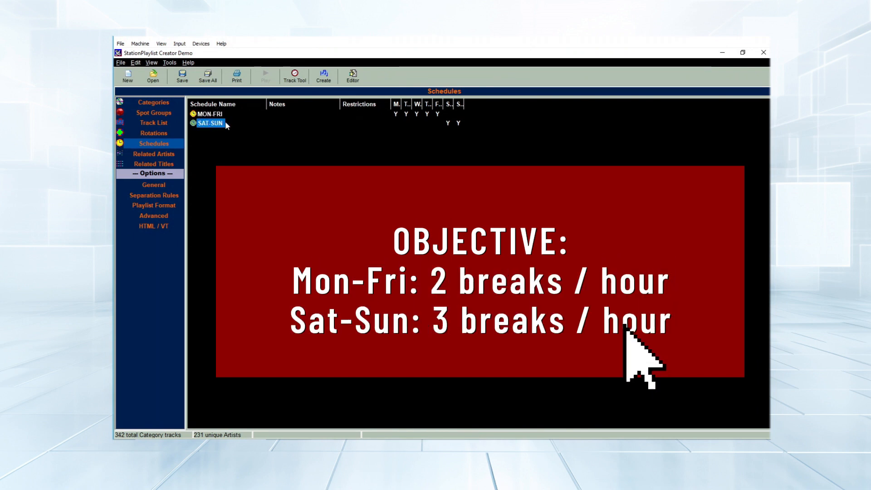
{"action": "left_click", "coordinate": [218, 115]}
{"action": "left_click", "coordinate": [164, 134]}
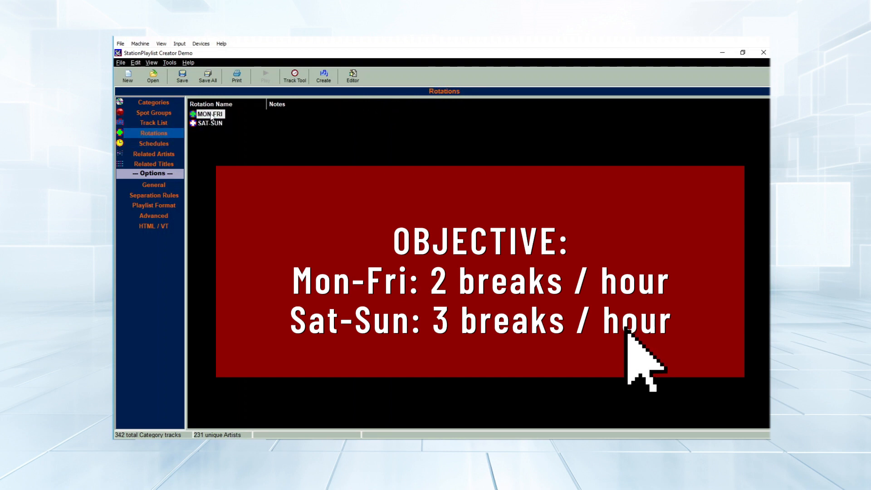
{"action": "double_click", "coordinate": [211, 117]}
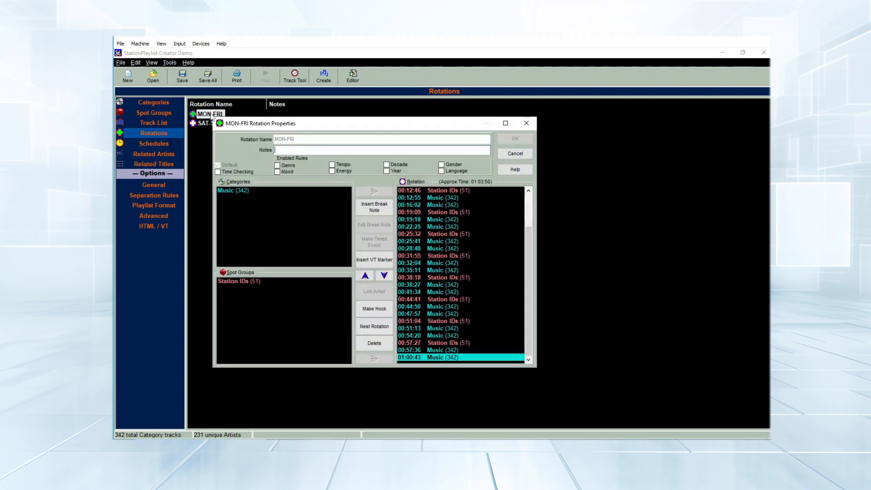
Start a break note in the MON-FRI rotation and scroll through the Studio Break Notes options
{"action": "left_click", "coordinate": [387, 207]}
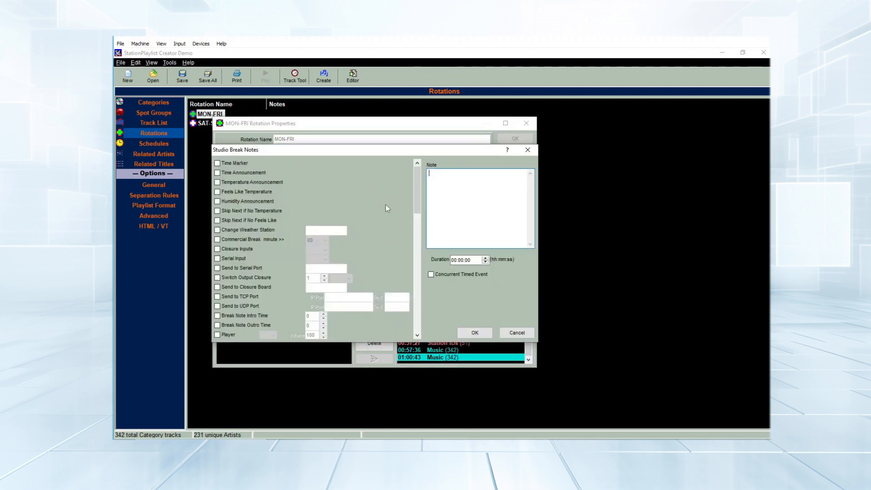
{"action": "left_click_drag", "start_coordinate": [421, 186], "coordinate": [420, 250]}
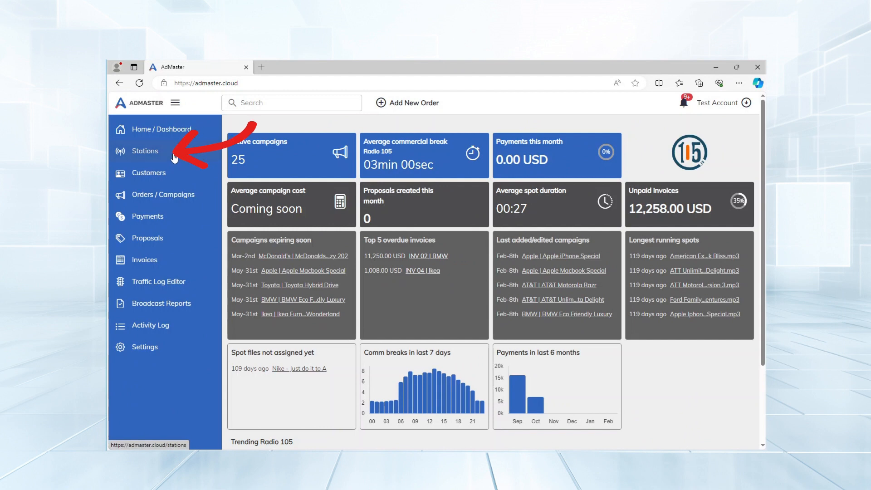
Set Radio 105's traffic log output format to Station Playlist Studio m3u Output and save the station settings
{"action": "left_click", "coordinate": [146, 152]}
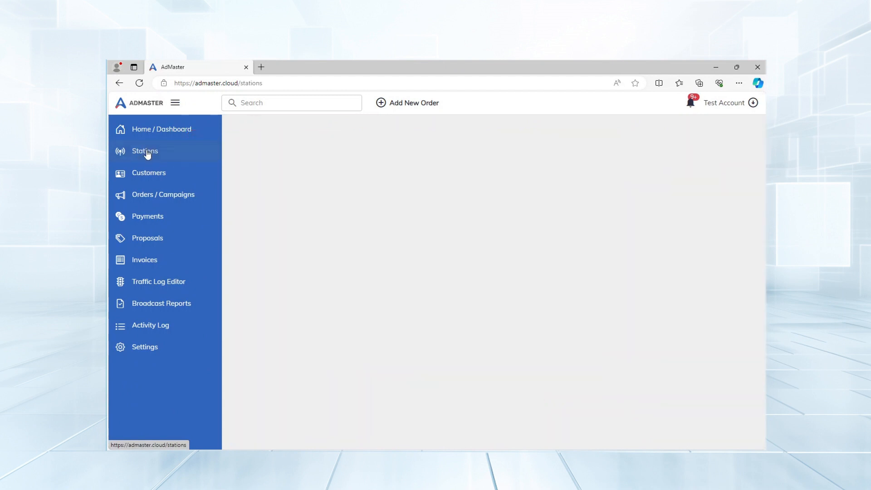
{"action": "left_click", "coordinate": [323, 228]}
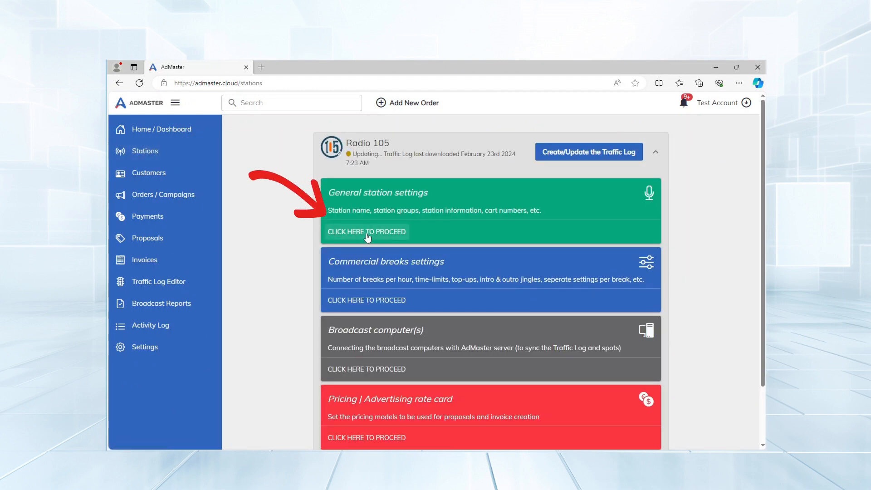
{"action": "scroll", "coordinate": [366, 235], "scroll_direction": "down", "scroll_amount": 1}
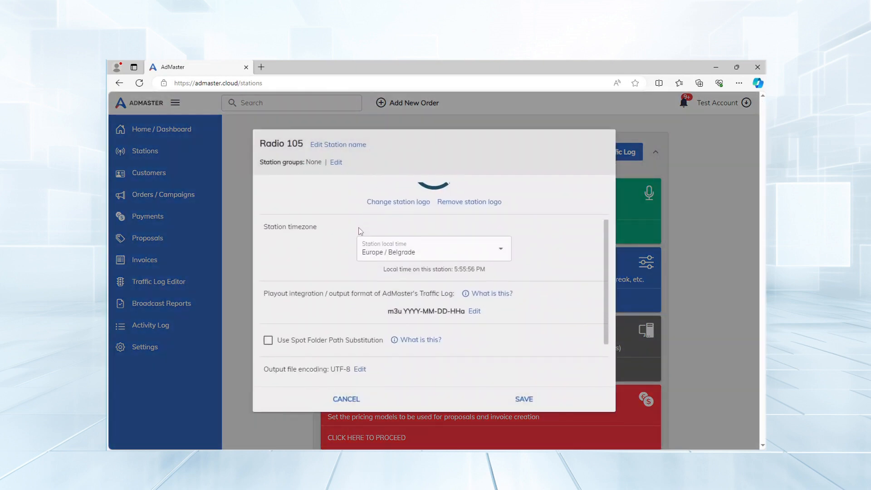
{"action": "mouse_move", "coordinate": [272, 181]}
{"action": "left_mouse_down"}
{"action": "mouse_move", "coordinate": [376, 294]}
{"action": "mouse_move", "coordinate": [465, 299]}
{"action": "left_mouse_up"}
{"action": "left_click", "coordinate": [475, 311]}
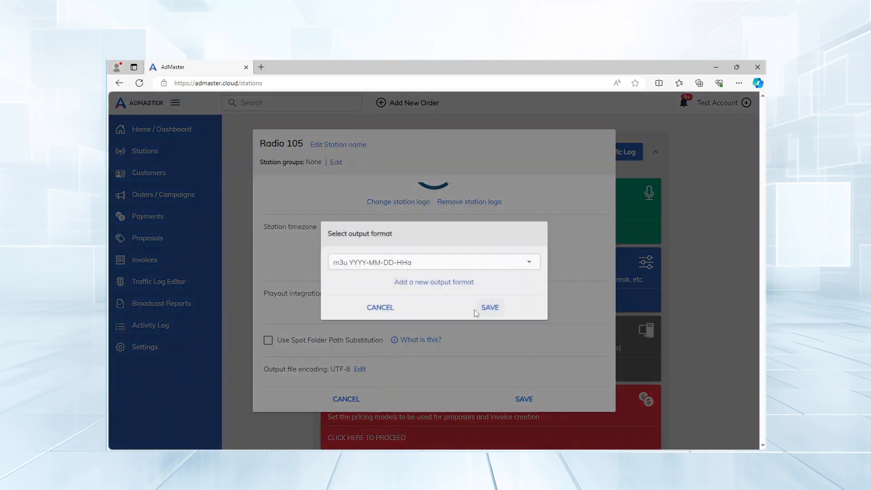
{"action": "left_click", "coordinate": [532, 262]}
{"action": "scroll", "coordinate": [522, 182], "scroll_direction": "down", "scroll_amount": 3}
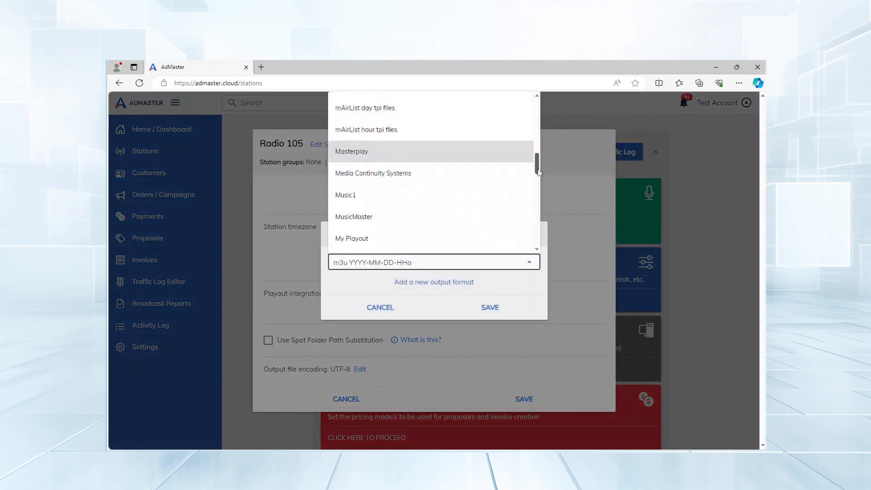
{"action": "mouse_move", "coordinate": [541, 184]}
{"action": "left_mouse_down"}
{"action": "mouse_move", "coordinate": [544, 217]}
{"action": "mouse_move", "coordinate": [543, 200]}
{"action": "left_mouse_up"}
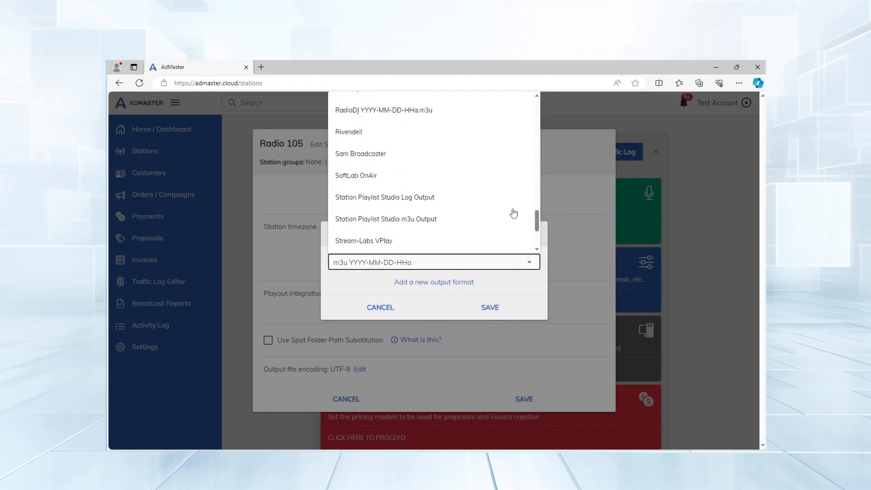
{"action": "left_click", "coordinate": [413, 222]}
{"action": "left_click", "coordinate": [486, 309]}
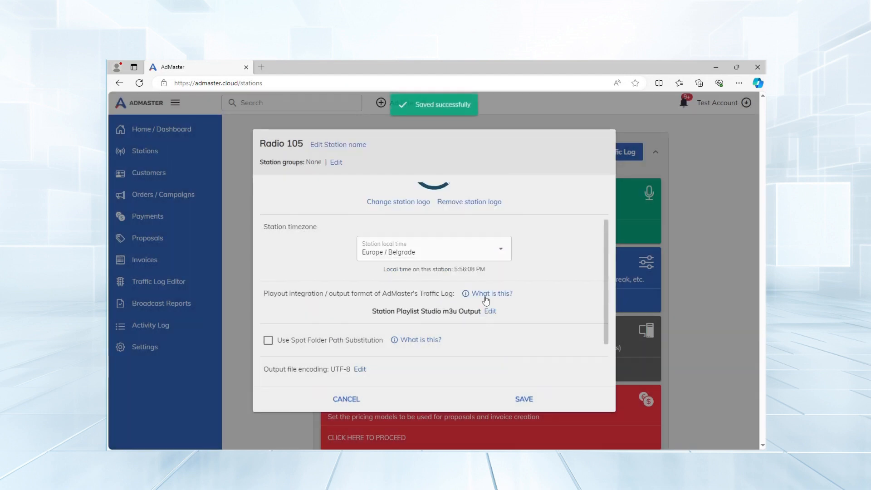
{"action": "left_click", "coordinate": [524, 400]}
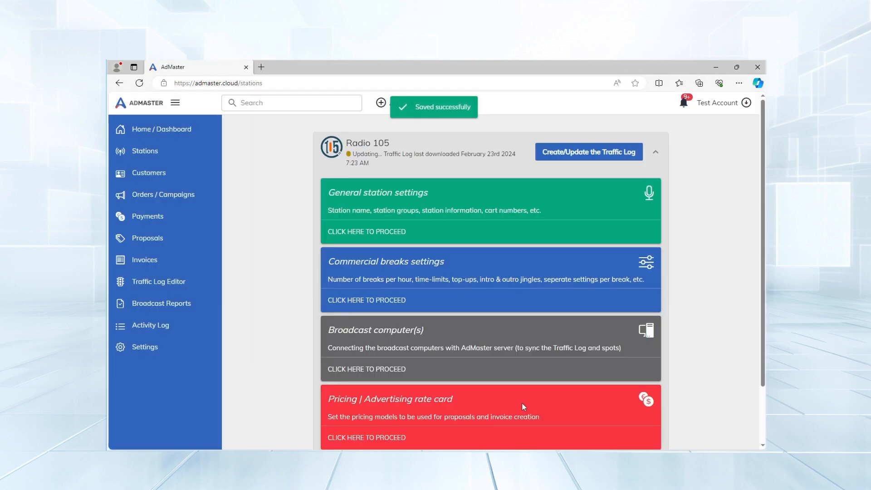
Review the start times of Radio 105's Break 1 (minute 15) and Break 2 (minute 45) without changes
{"action": "left_click", "coordinate": [366, 301]}
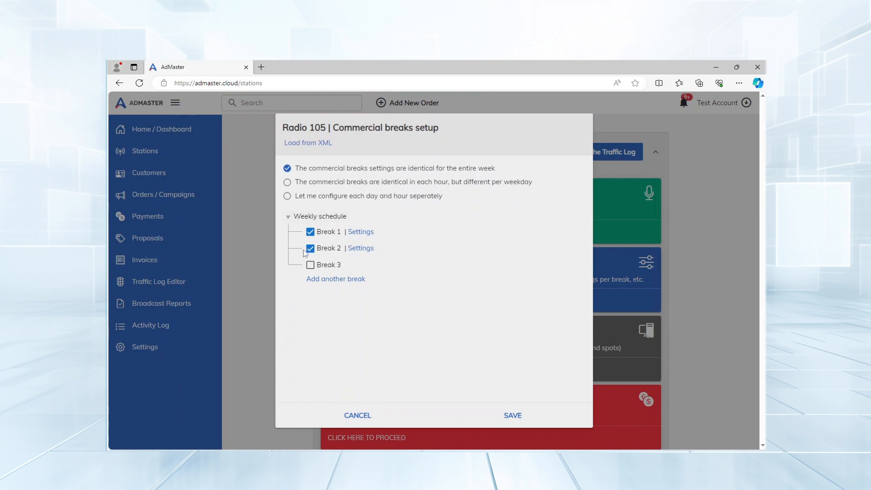
{"action": "left_click", "coordinate": [351, 234]}
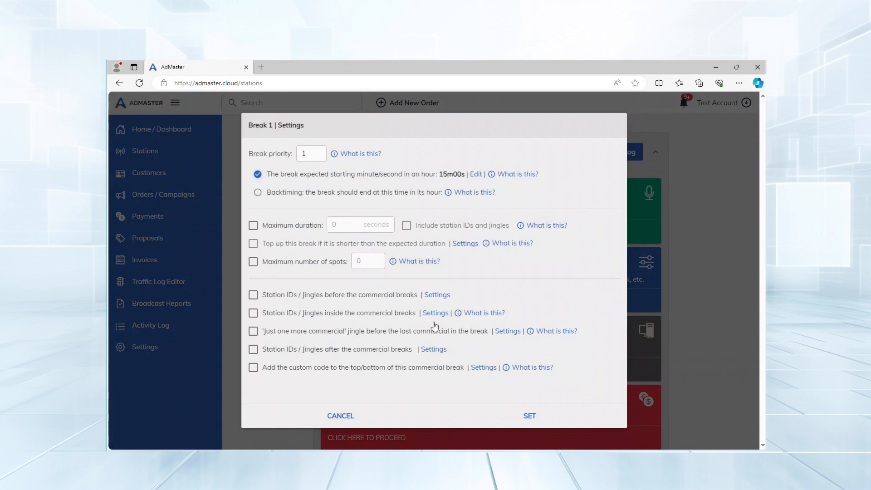
{"action": "left_click", "coordinate": [338, 416]}
{"action": "left_click", "coordinate": [363, 248]}
{"action": "left_click", "coordinate": [341, 416]}
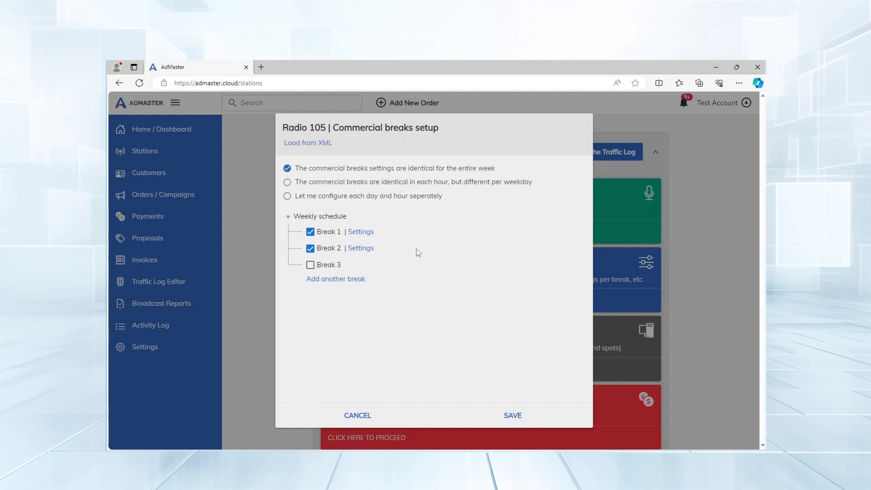
{"action": "left_click", "coordinate": [369, 231]}
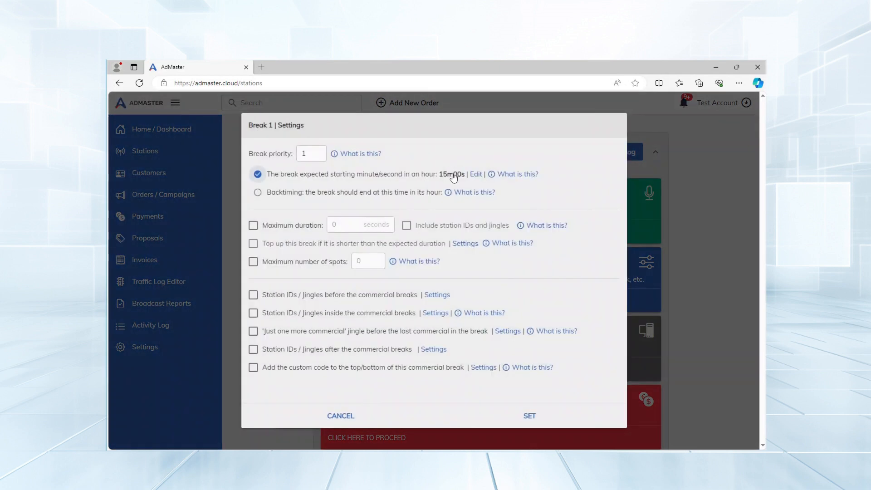
{"action": "left_click", "coordinate": [341, 416]}
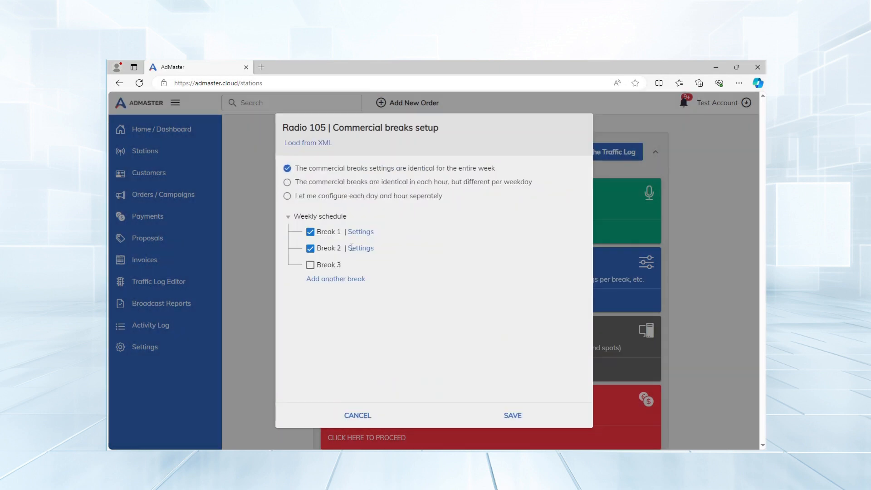
{"action": "left_click", "coordinate": [365, 248]}
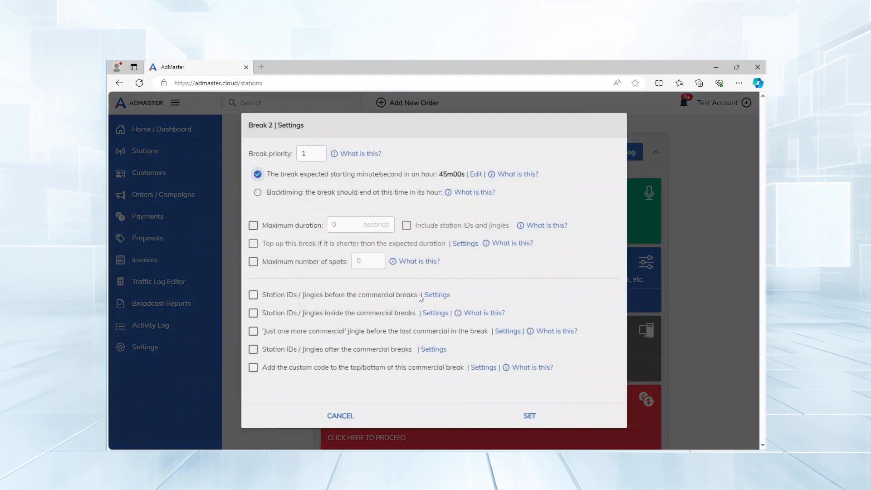
{"action": "left_click", "coordinate": [341, 415]}
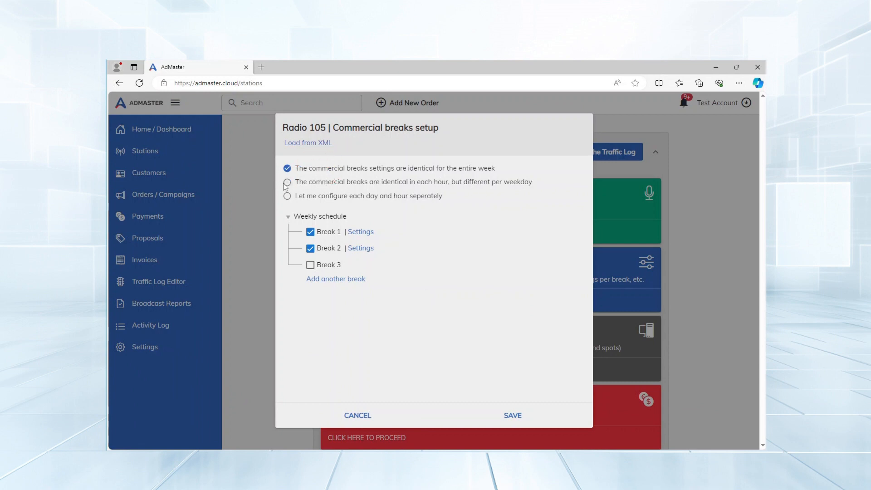
Enable separate break setups per weekday, save, and show Saturday's breaks
{"action": "left_click", "coordinate": [288, 183]}
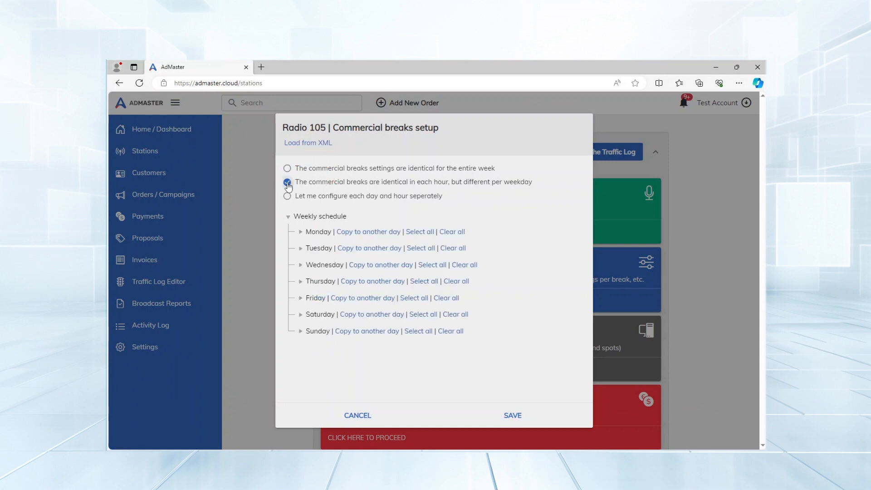
{"action": "left_click", "coordinate": [300, 315]}
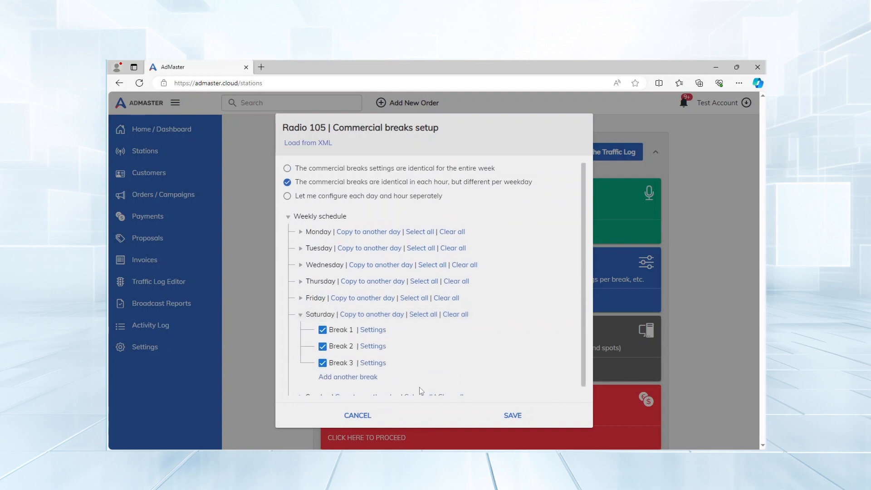
{"action": "left_click", "coordinate": [513, 416]}
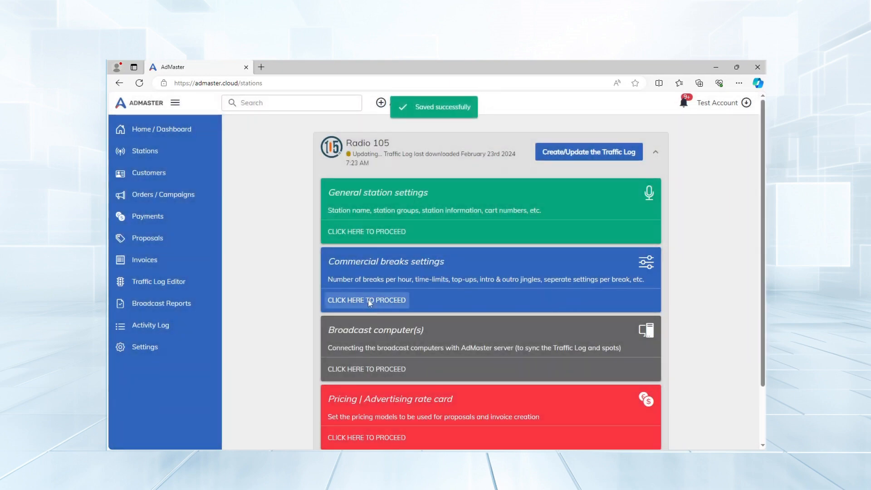
{"action": "left_click", "coordinate": [368, 300]}
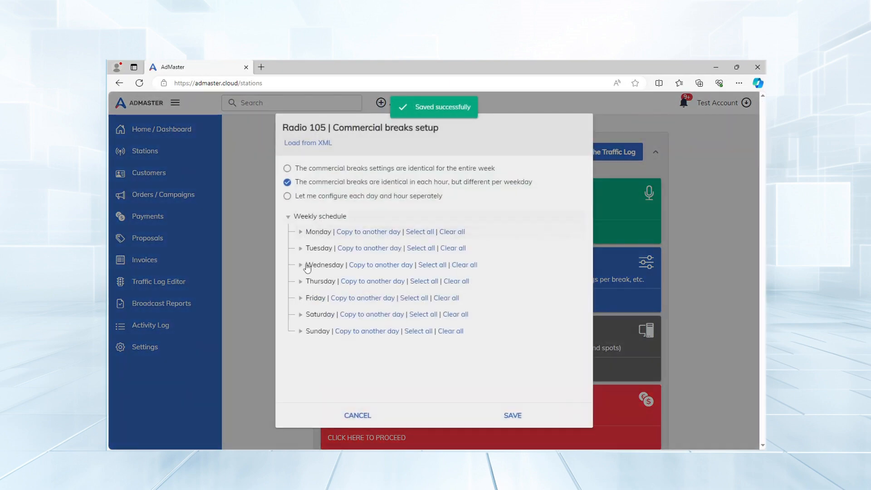
{"action": "left_click", "coordinate": [301, 315]}
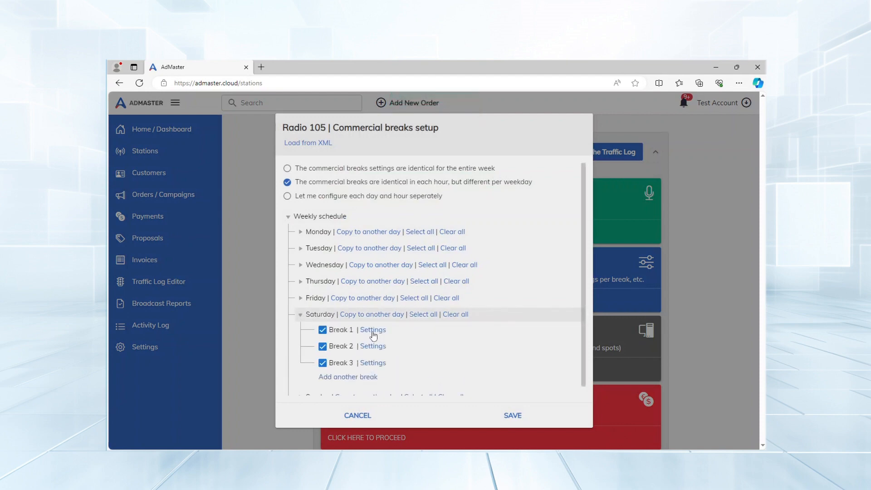
Move Saturday's Break 2 start time to 35m00s
{"action": "left_click", "coordinate": [373, 330]}
{"action": "left_click", "coordinate": [338, 414]}
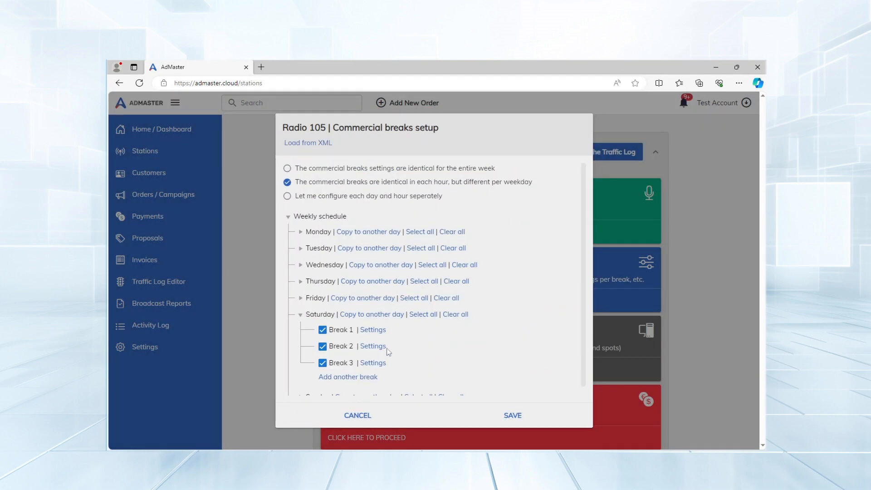
{"action": "left_click", "coordinate": [373, 345]}
{"action": "key", "text": "Num_Lock"}
{"action": "left_click", "coordinate": [477, 174]}
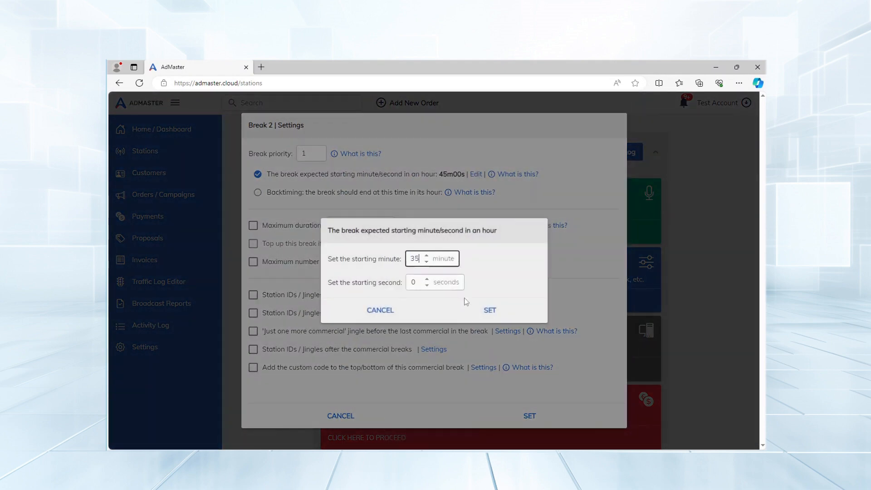
{"action": "left_click", "coordinate": [492, 311]}
{"action": "left_click", "coordinate": [530, 416]}
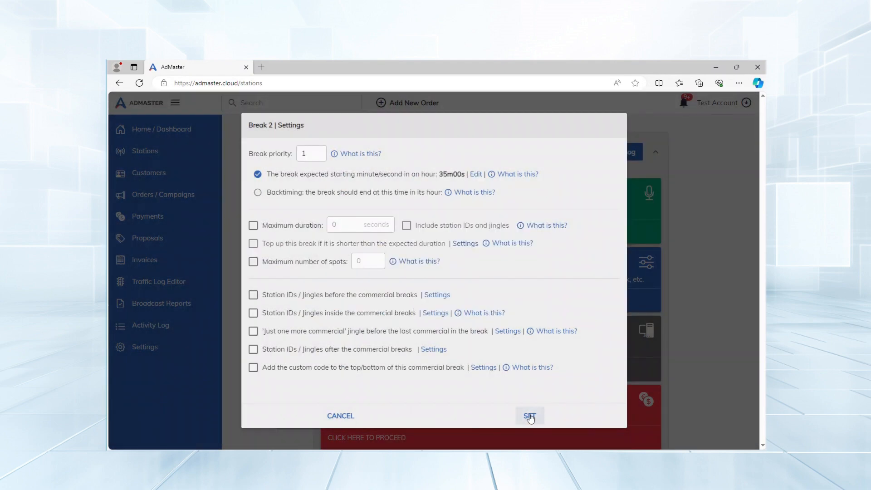
Set Saturday's Break 3 to start at 50m00s and save it
{"action": "left_click", "coordinate": [379, 370]}
{"action": "left_click", "coordinate": [475, 175]}
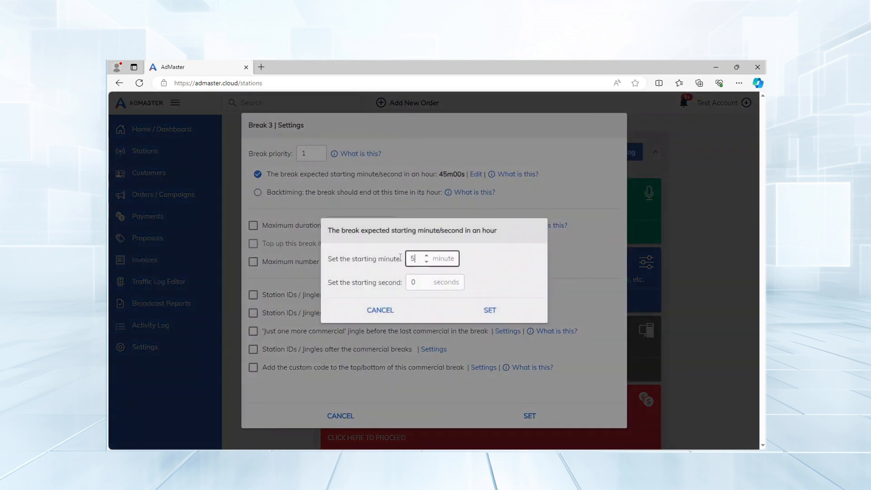
{"action": "left_click", "coordinate": [490, 308]}
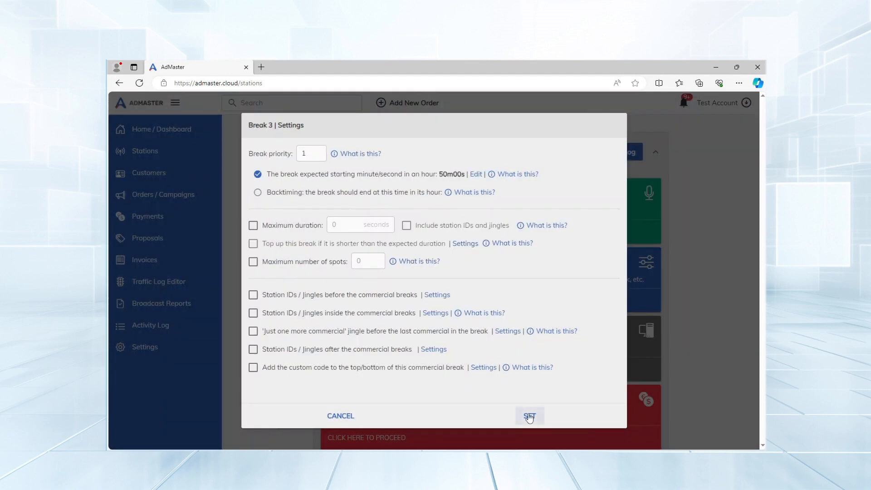
{"action": "left_click", "coordinate": [530, 415]}
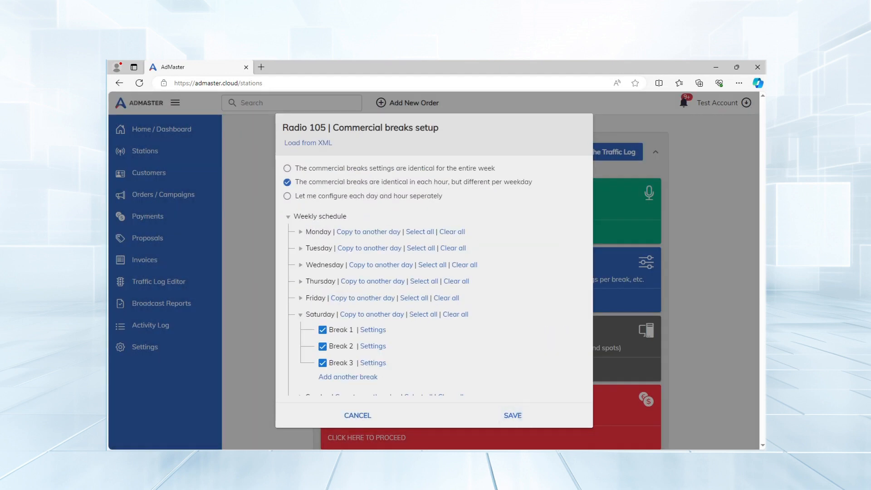
Copy Saturday's breaks to Friday only and save the commercial breaks setup
{"action": "scroll", "coordinate": [426, 365], "scroll_direction": "down", "scroll_amount": 1}
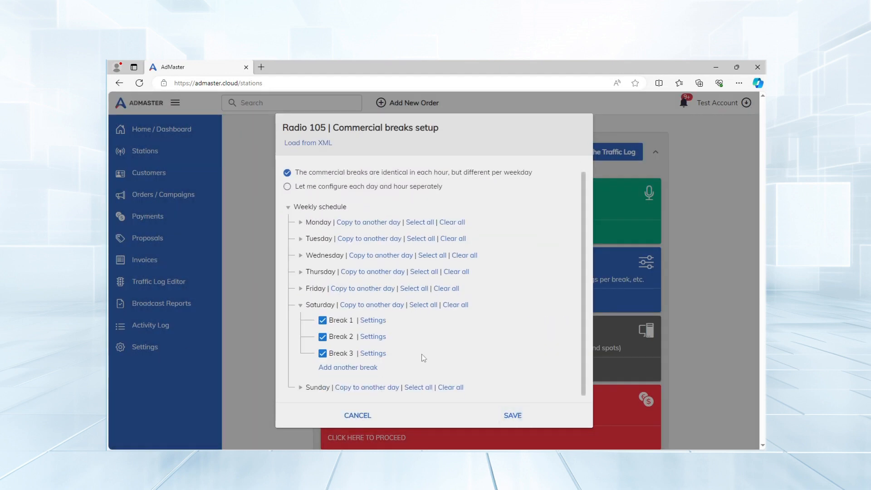
{"action": "left_click", "coordinate": [374, 387]}
{"action": "left_click", "coordinate": [270, 267]}
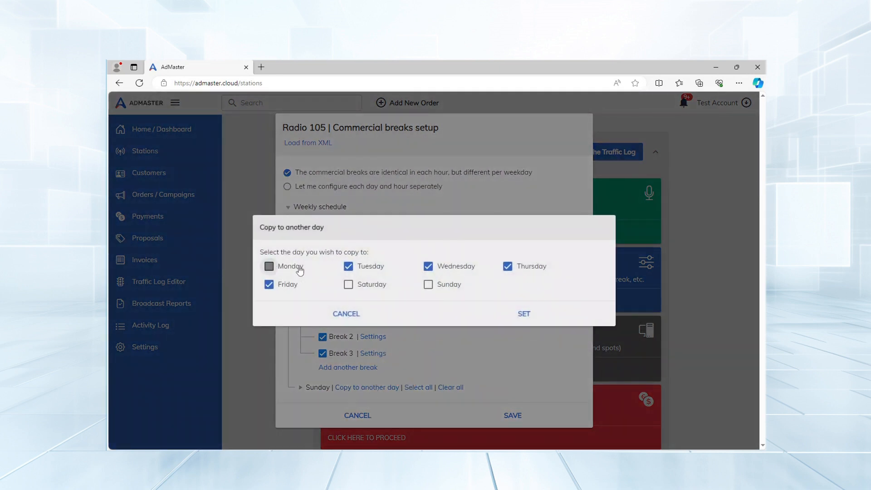
{"action": "left_click", "coordinate": [348, 267]}
{"action": "left_click", "coordinate": [428, 267]}
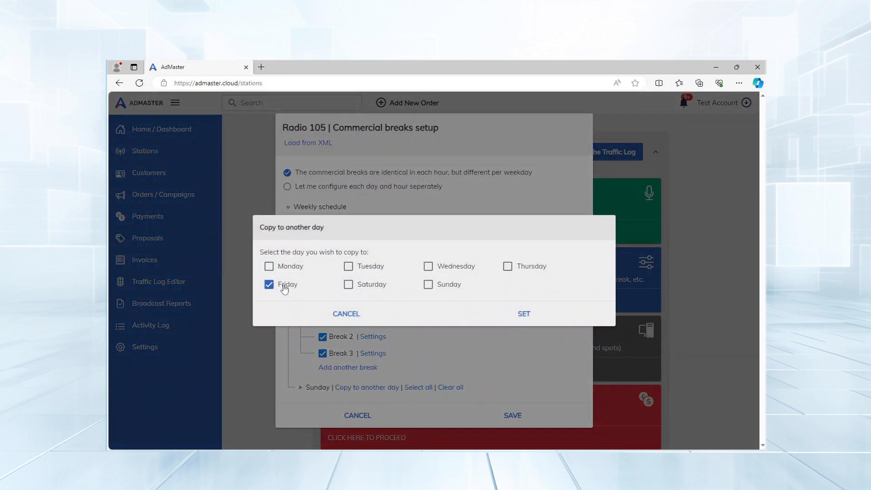
{"action": "left_click", "coordinate": [523, 314]}
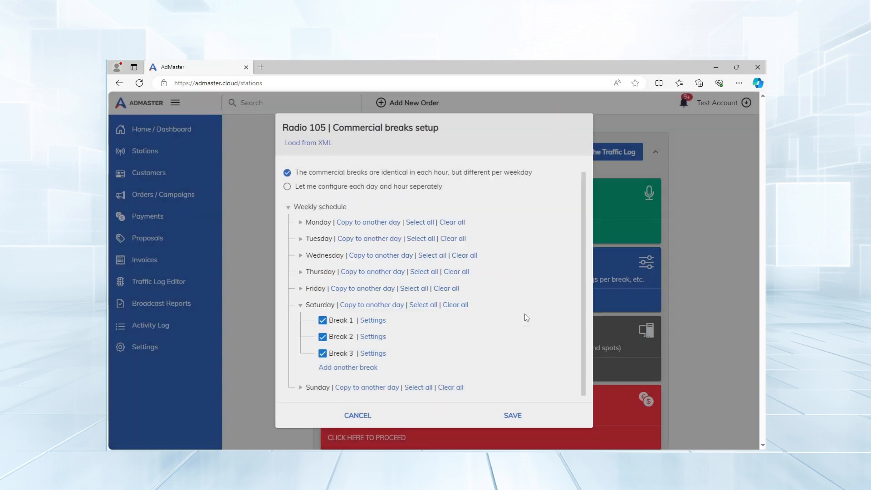
{"action": "left_click", "coordinate": [515, 416]}
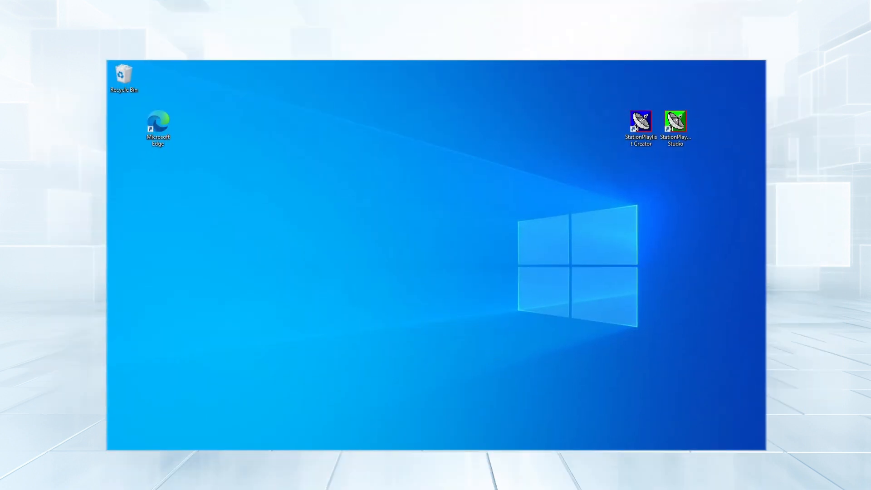
Log in to the AdMaster web dashboard with the saved account credentials
{"action": "mouse_move", "coordinate": [294, 457]}
{"action": "left_click", "coordinate": [287, 423]}
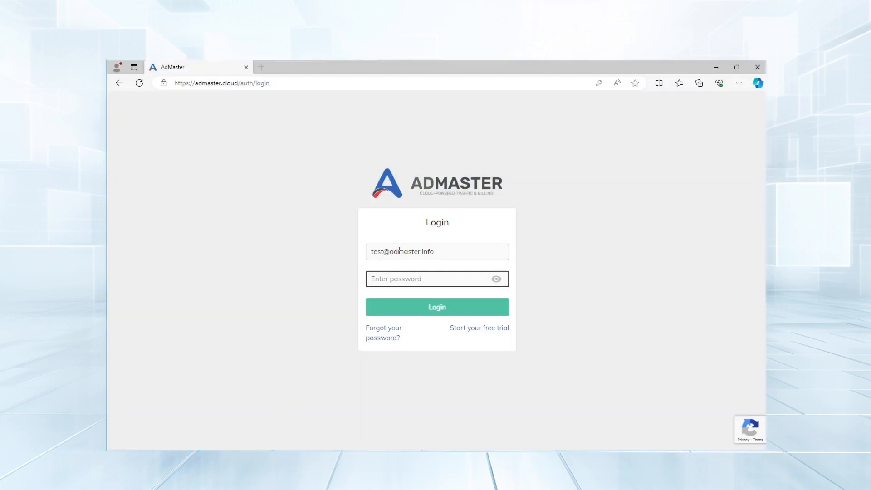
{"action": "left_click", "coordinate": [411, 259]}
{"action": "left_click", "coordinate": [411, 286]}
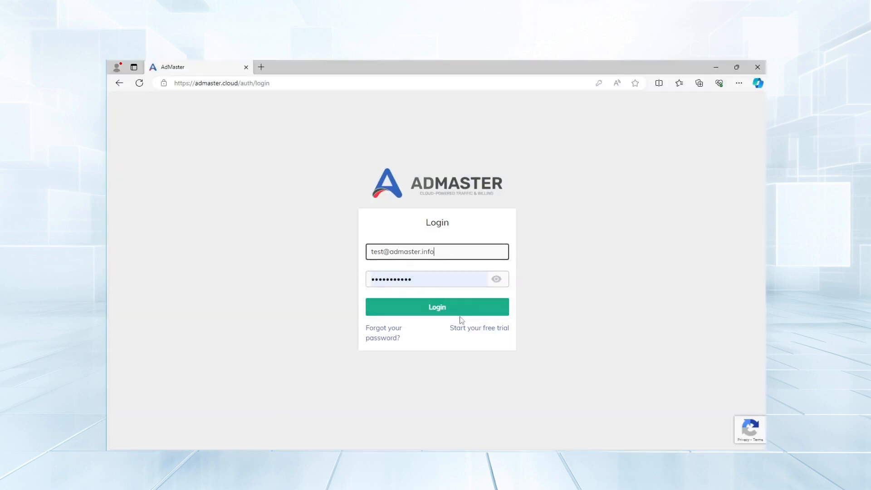
{"action": "left_click", "coordinate": [452, 310]}
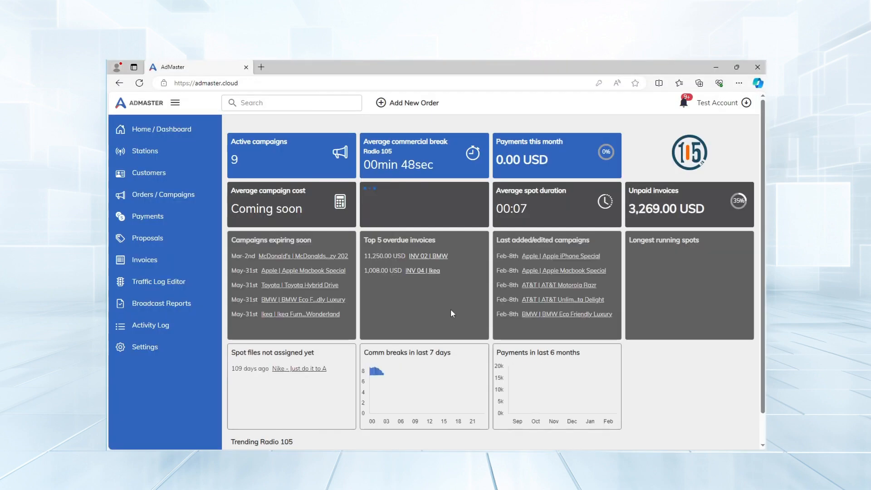
Download the desktop client from Broadcast computer(s) and install it with default settings
{"action": "left_click", "coordinate": [140, 157]}
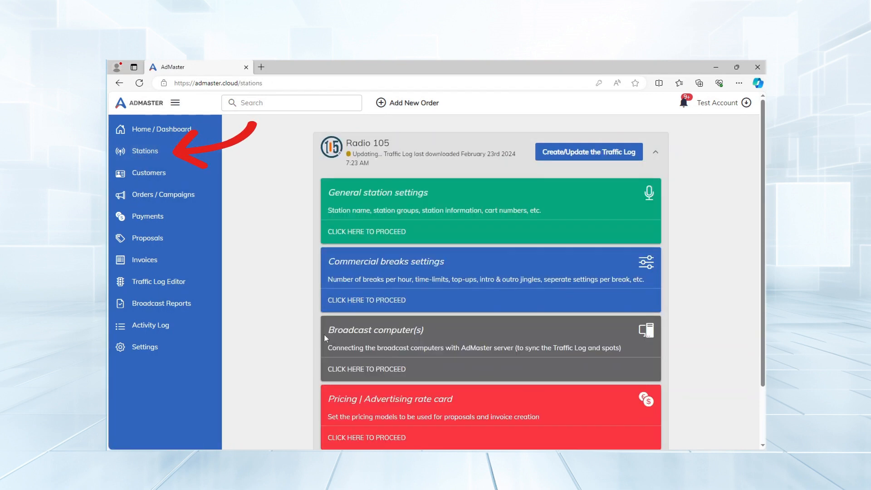
{"action": "left_click", "coordinate": [363, 370]}
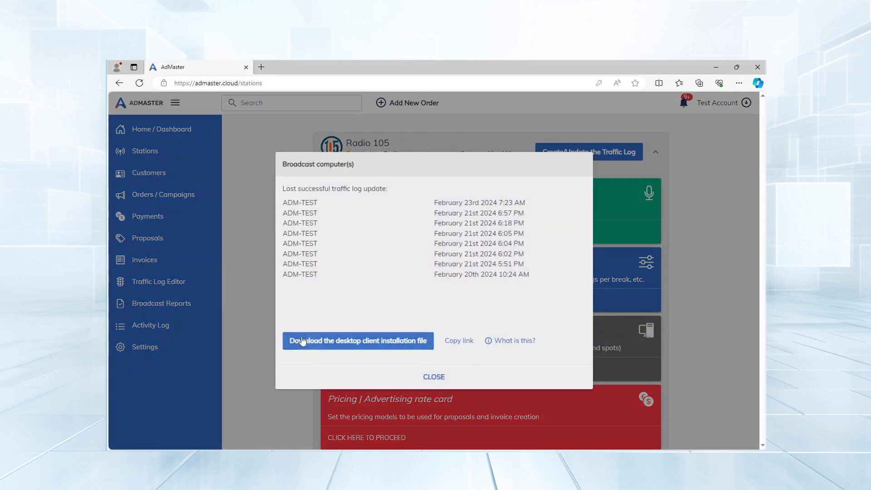
{"action": "left_click", "coordinate": [366, 342]}
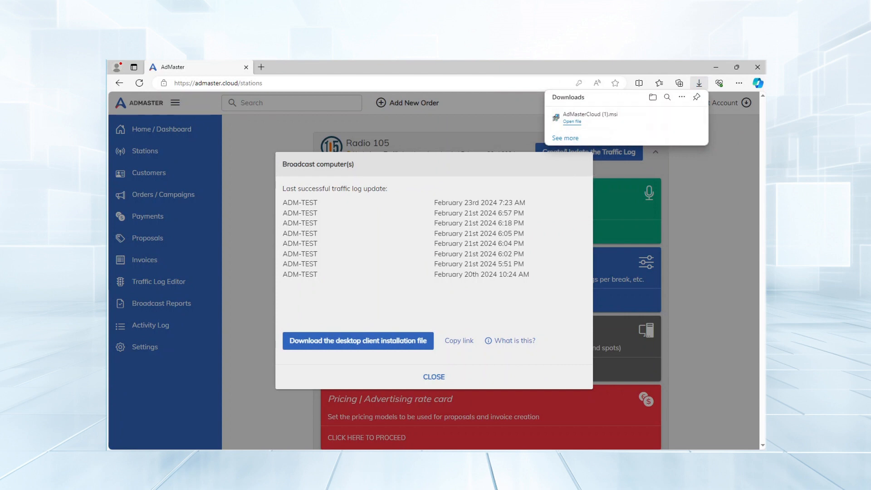
{"action": "left_click", "coordinate": [572, 122]}
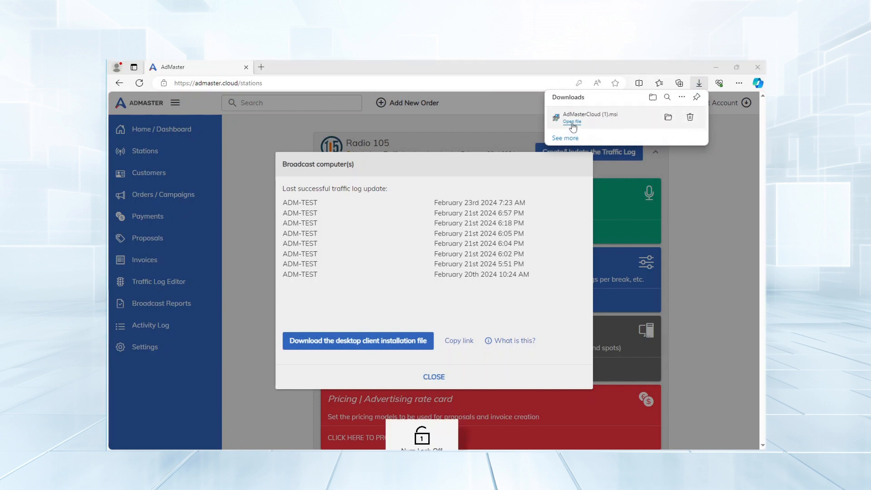
{"action": "left_click", "coordinate": [486, 339]}
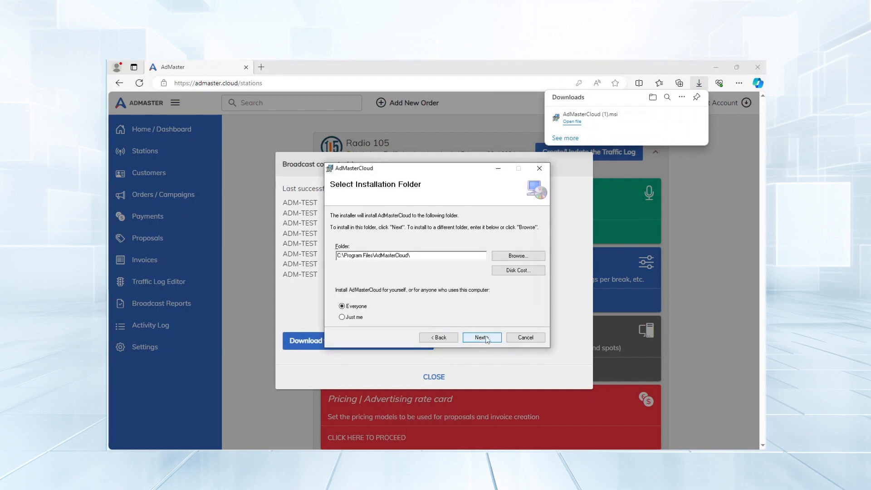
{"action": "left_click", "coordinate": [485, 338]}
{"action": "left_click", "coordinate": [484, 339]}
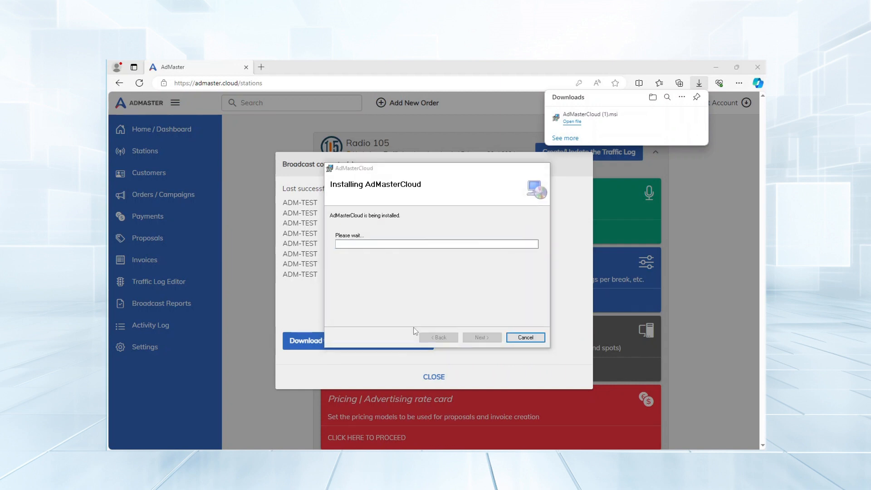
{"action": "left_click", "coordinate": [483, 338]}
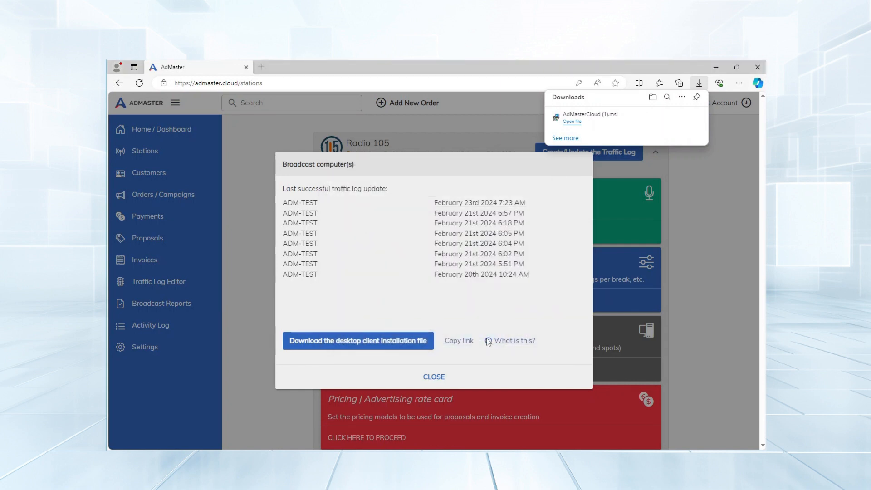
Launch AdMasterCloud in English, sign in with the account e-mail and password, and open Radio 105
{"action": "key", "text": "super"}
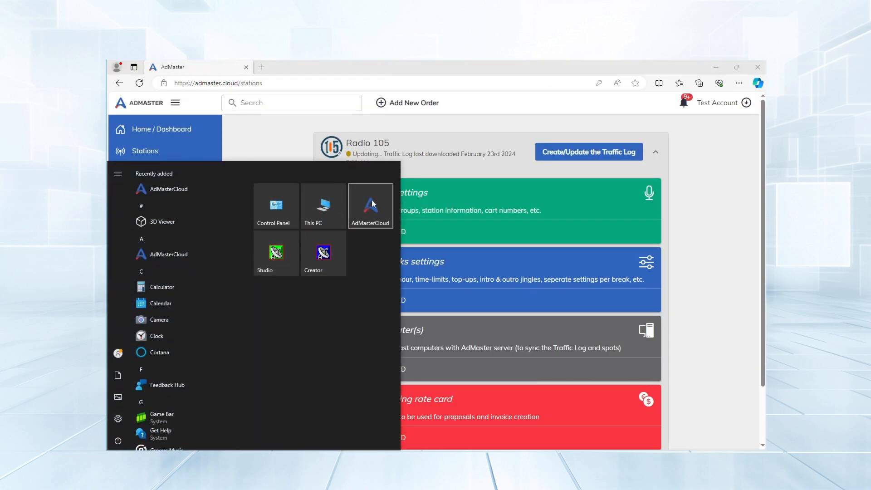
{"action": "left_click", "coordinate": [372, 210]}
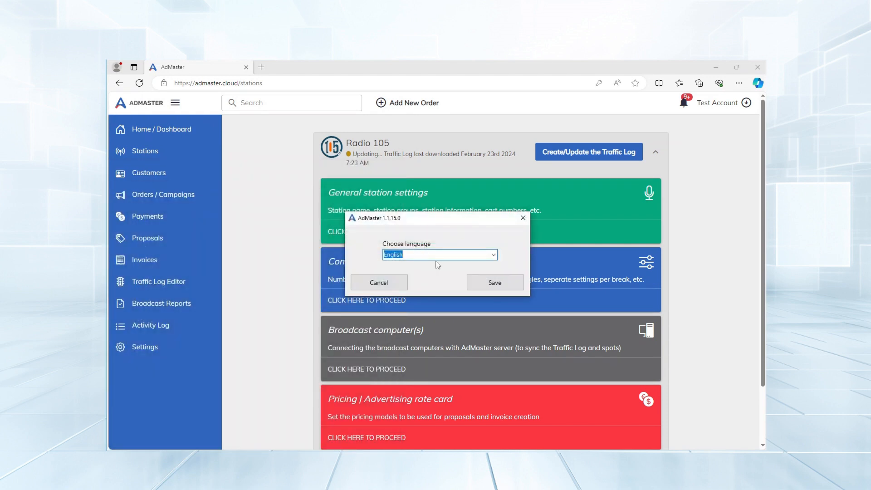
{"action": "left_click", "coordinate": [489, 283]}
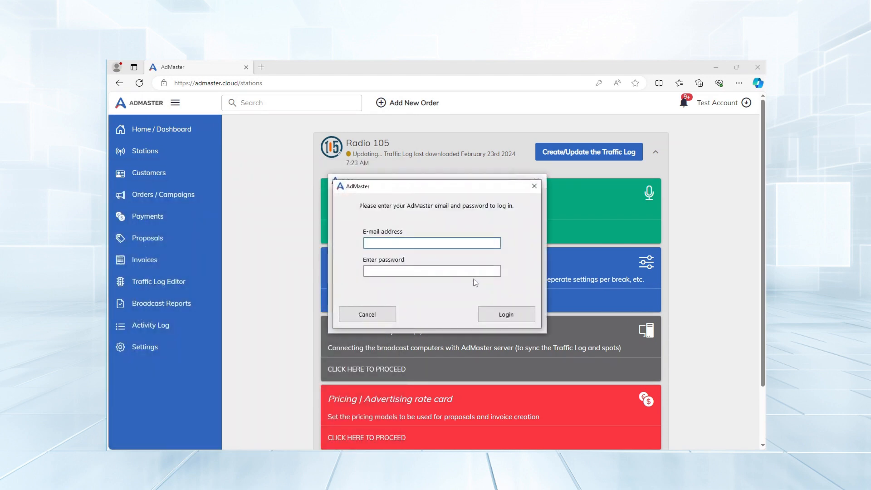
{"action": "type", "text": "••••••"}
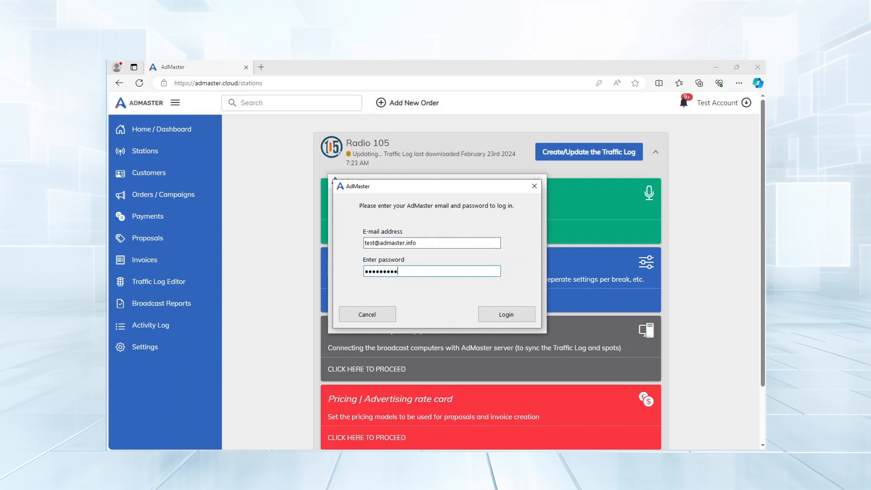
{"action": "left_click", "coordinate": [509, 313]}
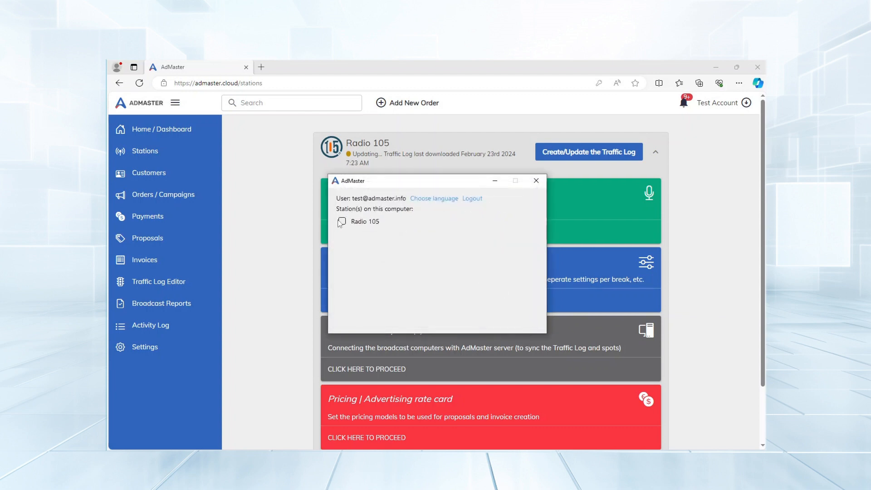
{"action": "left_click", "coordinate": [341, 222]}
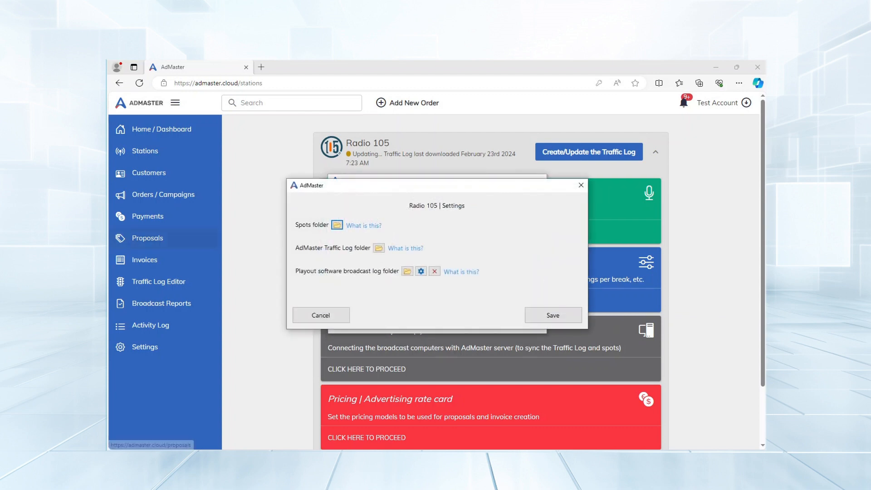
Set Radio 105's spots folder to C:\spots
{"action": "left_click", "coordinate": [337, 226]}
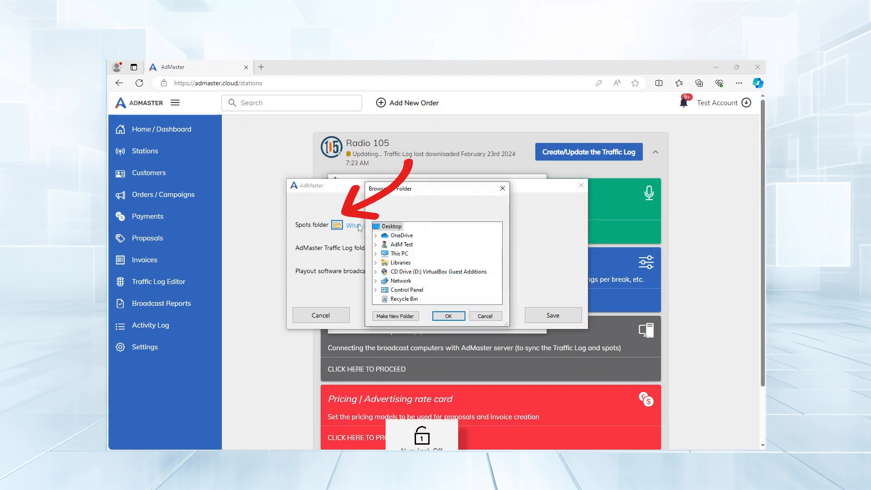
{"action": "left_click", "coordinate": [375, 254]}
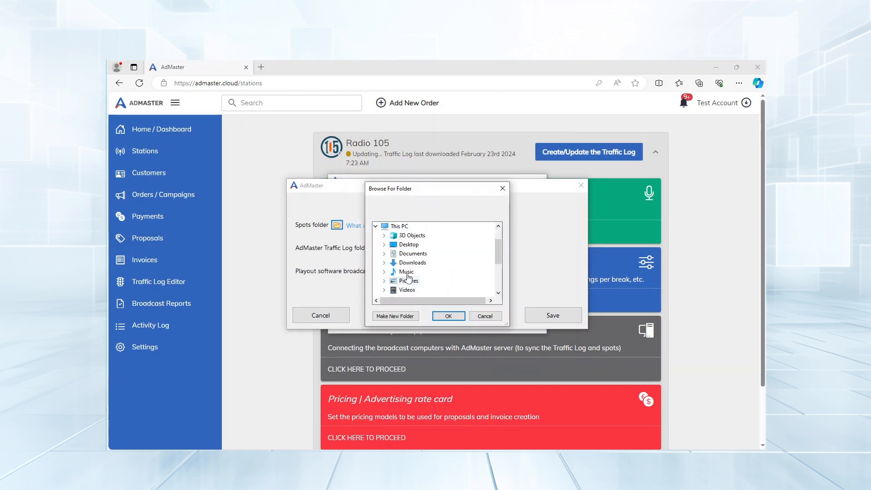
{"action": "scroll", "coordinate": [409, 278], "scroll_direction": "down", "scroll_amount": 3}
{"action": "scroll", "coordinate": [408, 278], "scroll_direction": "up", "scroll_amount": 2}
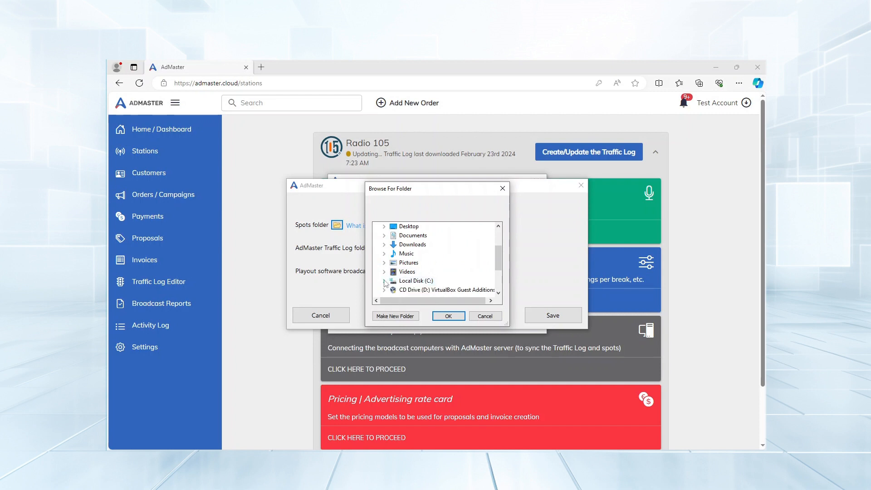
{"action": "left_click", "coordinate": [384, 281]}
{"action": "left_click", "coordinate": [414, 281]}
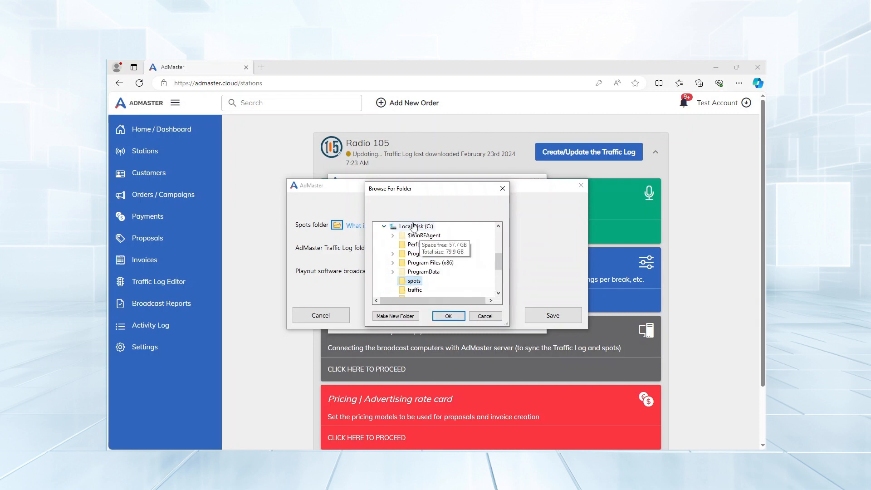
{"action": "left_click", "coordinate": [449, 316]}
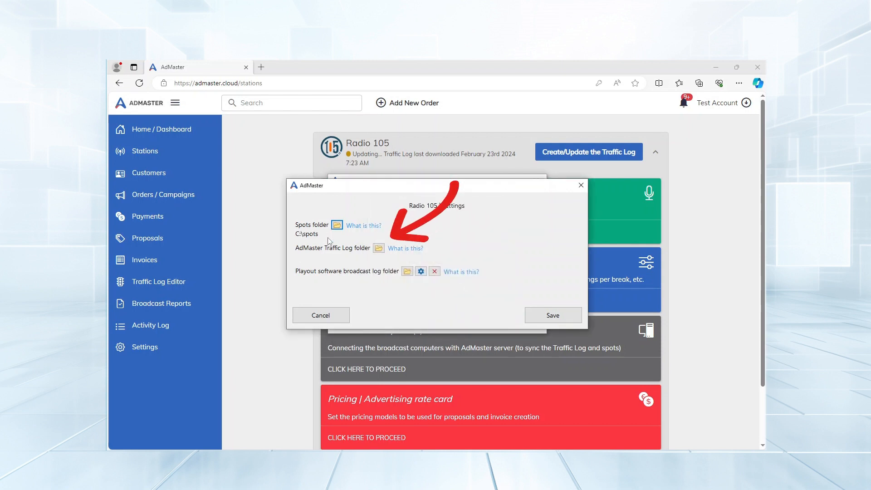
Set the Traffic Log folder to C:\traffic
{"action": "left_click", "coordinate": [379, 248]}
{"action": "left_click", "coordinate": [376, 253]}
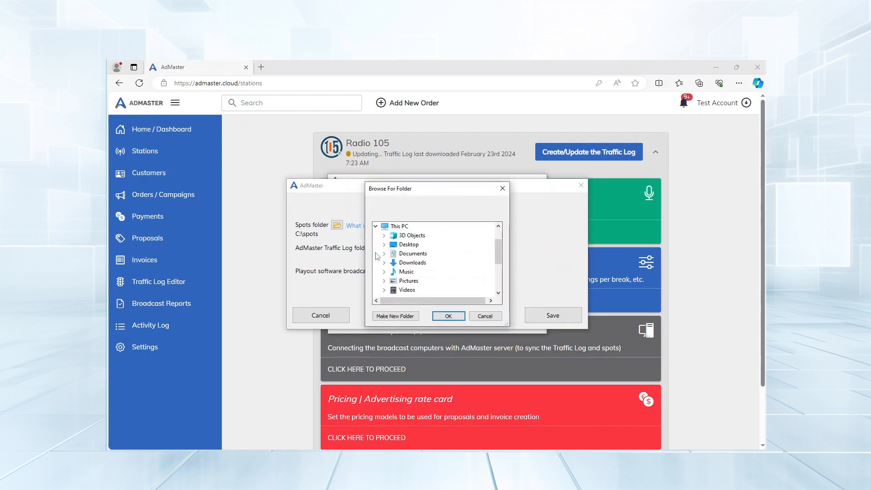
{"action": "scroll", "coordinate": [448, 265], "scroll_direction": "down", "scroll_amount": 1}
{"action": "left_click", "coordinate": [384, 272]}
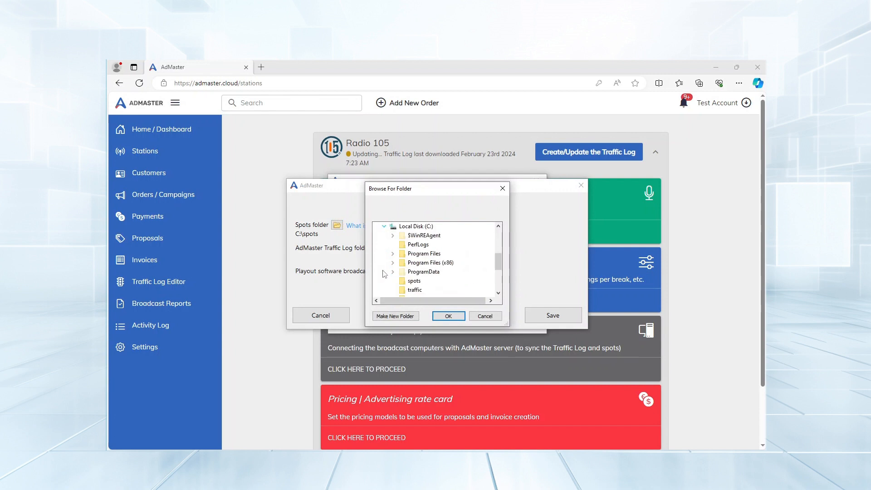
{"action": "scroll", "coordinate": [439, 265], "scroll_direction": "down", "scroll_amount": 1}
{"action": "left_click", "coordinate": [418, 263]}
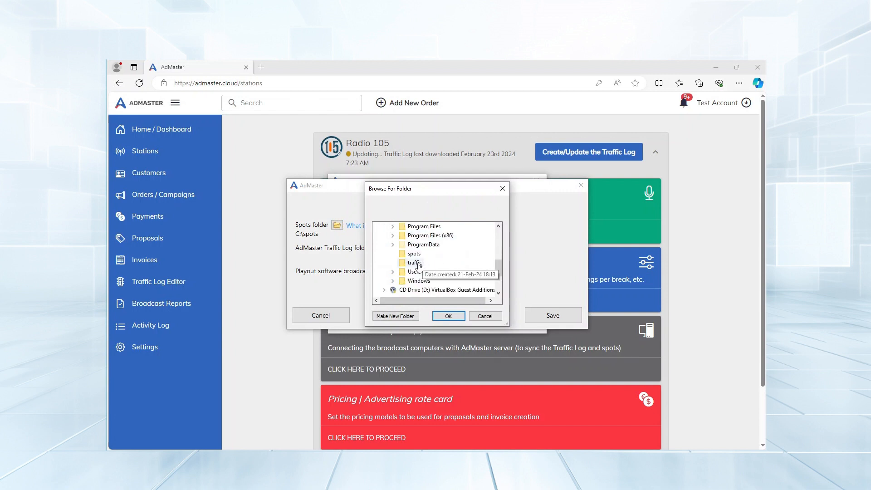
{"action": "left_click", "coordinate": [449, 316]}
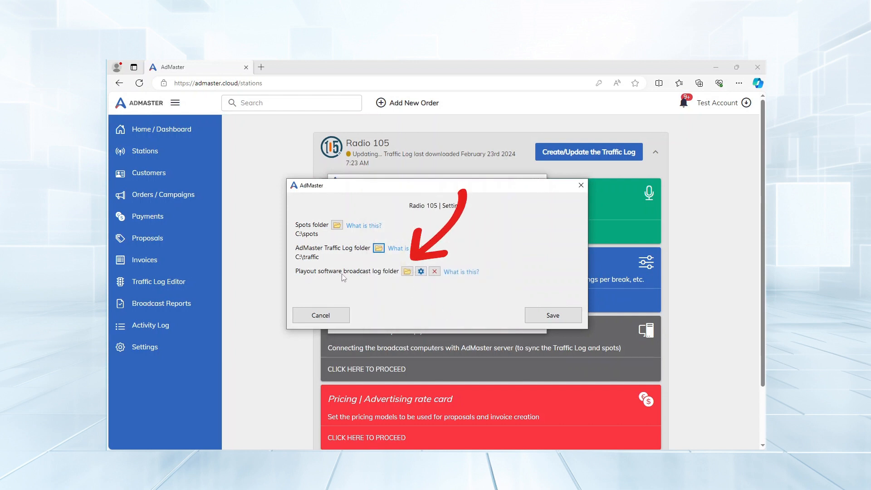
Set the playout broadcast log folder to Program Files (x86)\StationPlaylist\Logs
{"action": "left_click", "coordinate": [407, 272]}
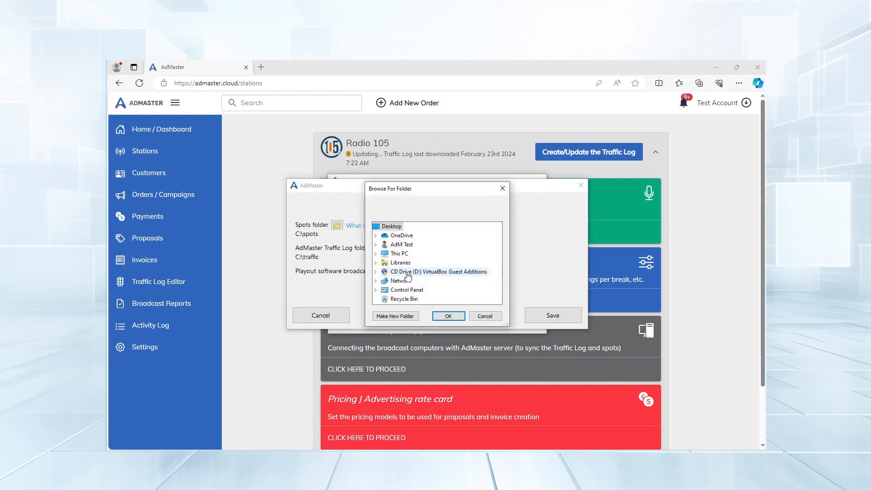
{"action": "left_click", "coordinate": [376, 254]}
{"action": "scroll", "coordinate": [391, 268], "scroll_direction": "down", "scroll_amount": 1}
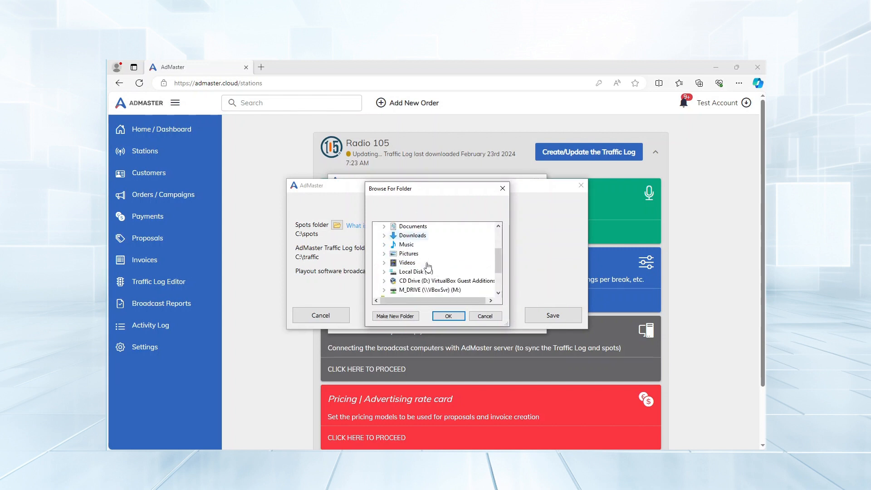
{"action": "left_click", "coordinate": [385, 271]}
{"action": "double_click", "coordinate": [426, 268]}
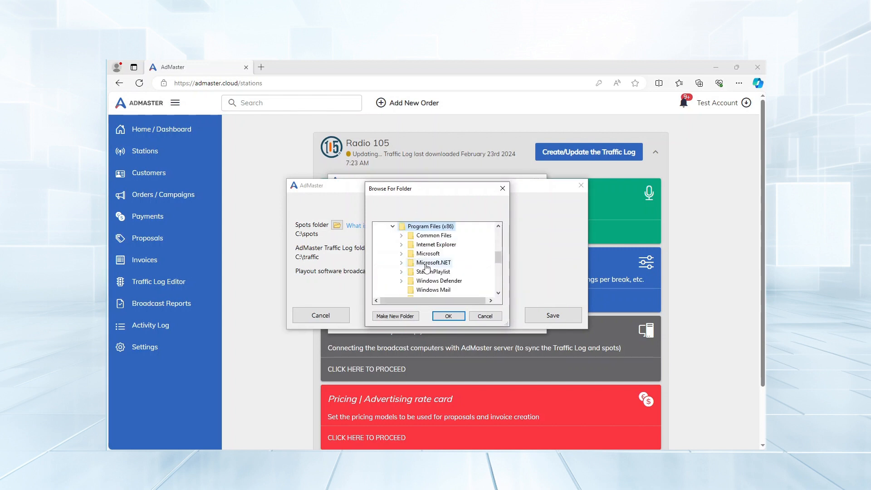
{"action": "scroll", "coordinate": [427, 267], "scroll_direction": "down", "scroll_amount": 1}
{"action": "double_click", "coordinate": [433, 245]}
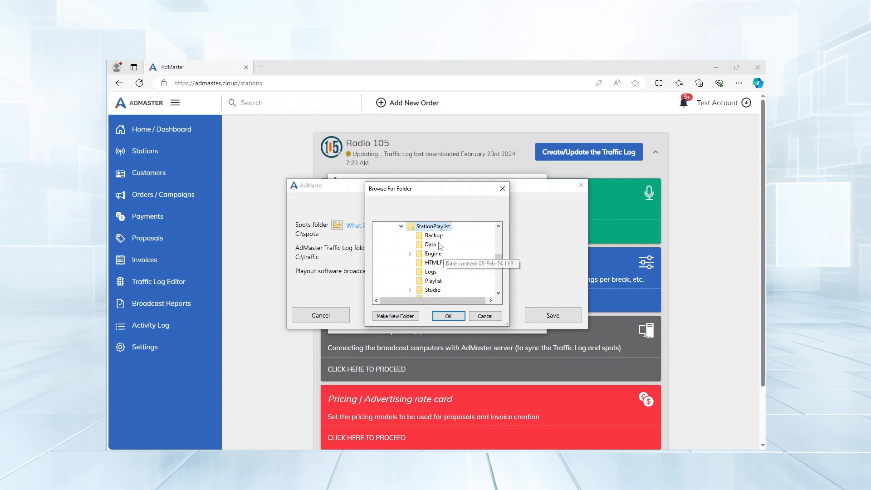
{"action": "left_click", "coordinate": [430, 272]}
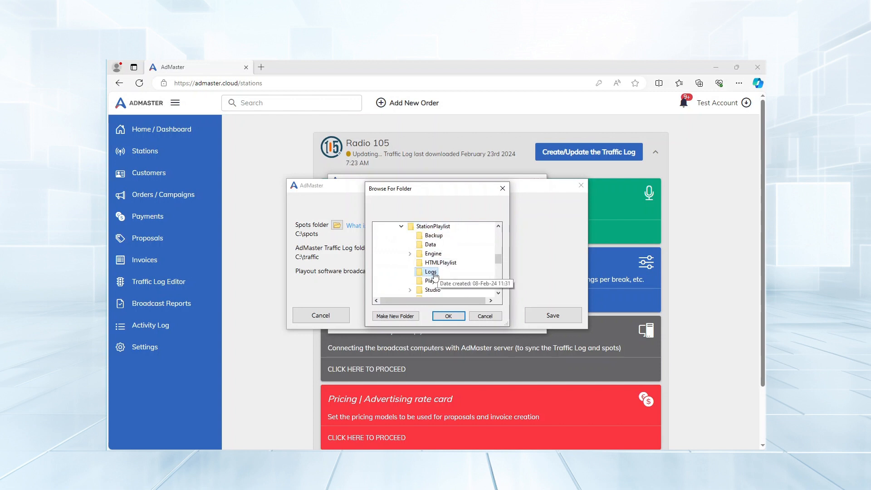
{"action": "left_click", "coordinate": [449, 316]}
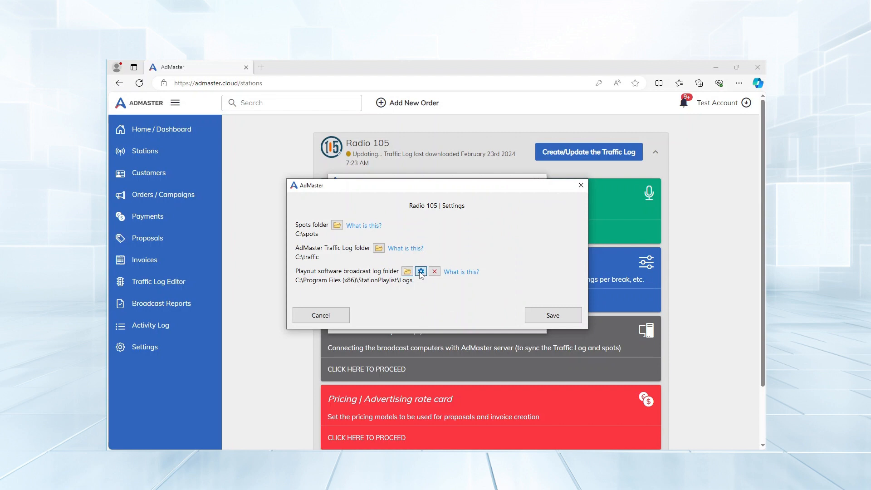
Require log file names to contain SLog and save the Radio 105 folder settings
{"action": "left_click", "coordinate": [419, 271]}
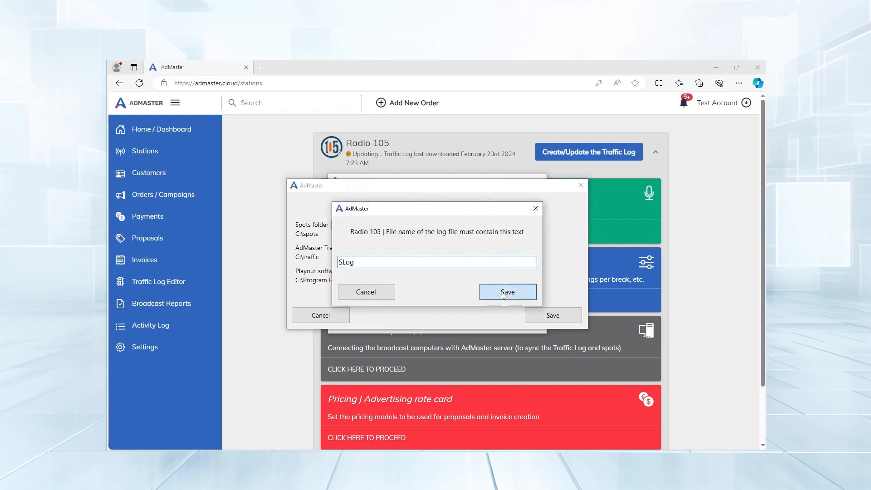
{"action": "left_click", "coordinate": [484, 289]}
{"action": "left_click", "coordinate": [549, 316]}
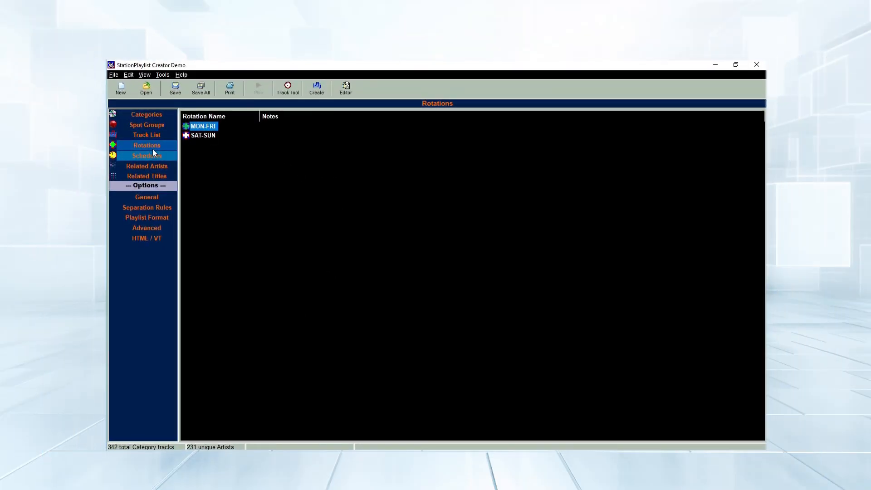
Select the MON-FRI and SAT-SUN rotations in turn, ending on MON-FRI
{"action": "left_click", "coordinate": [166, 143]}
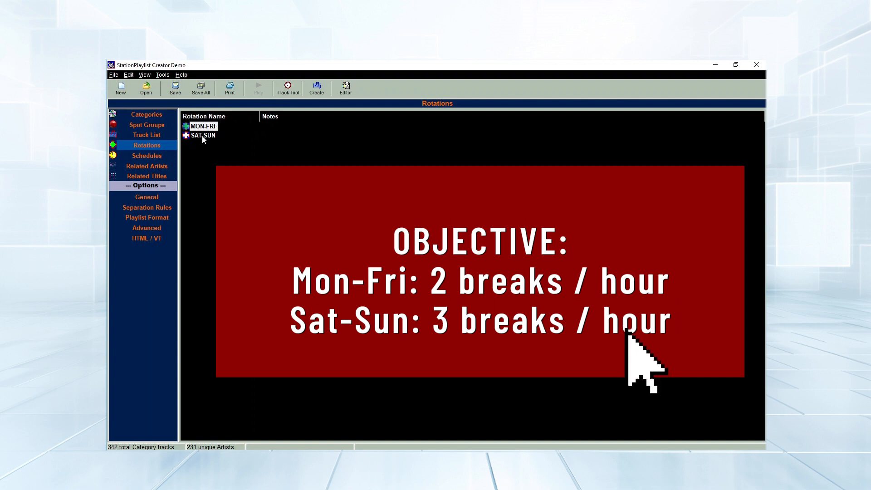
{"action": "left_click", "coordinate": [202, 136]}
{"action": "left_click", "coordinate": [201, 128]}
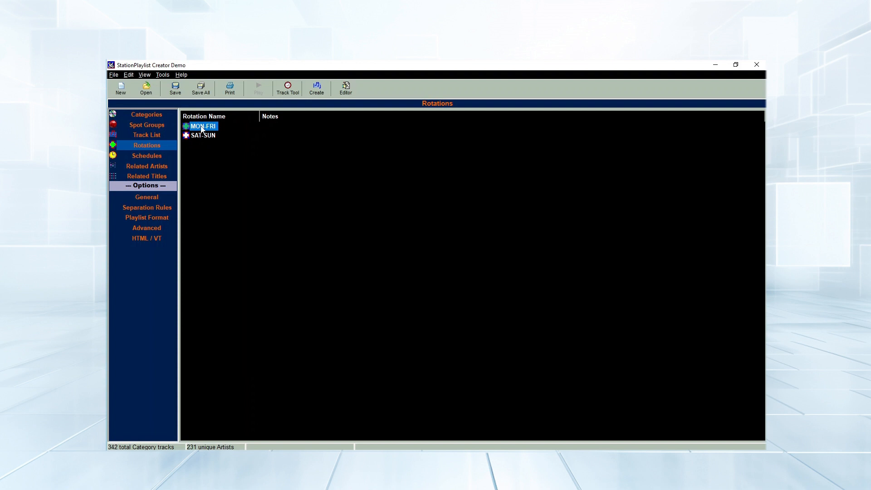
In the MON-FRI rotation, insert a break note at the 00:16:02 Music slot
{"action": "double_click", "coordinate": [201, 127]}
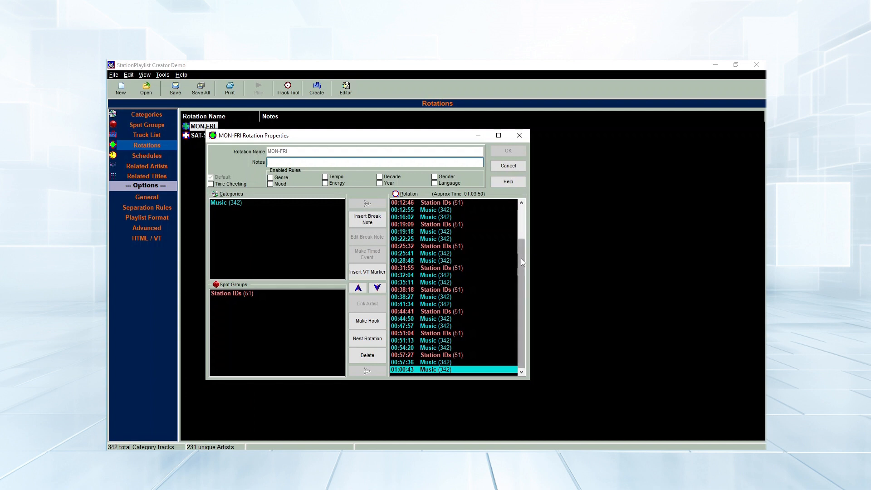
{"action": "scroll", "coordinate": [522, 258], "scroll_direction": "up", "scroll_amount": 2}
{"action": "left_click", "coordinate": [402, 261]}
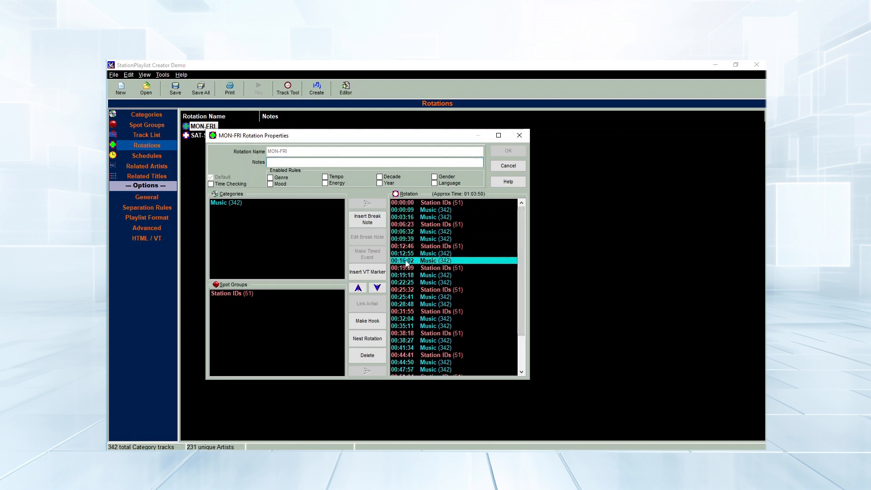
{"action": "left_click", "coordinate": [363, 221]}
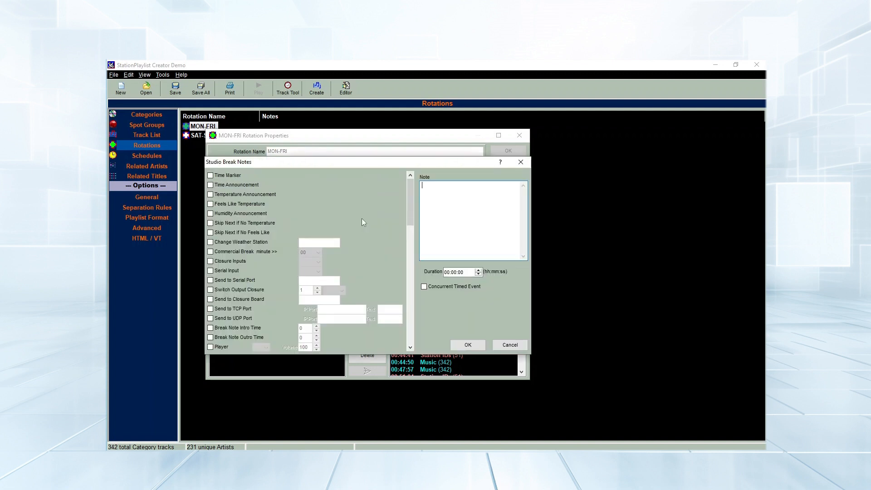
{"action": "left_click_drag", "start_coordinate": [411, 215], "coordinate": [411, 271]}
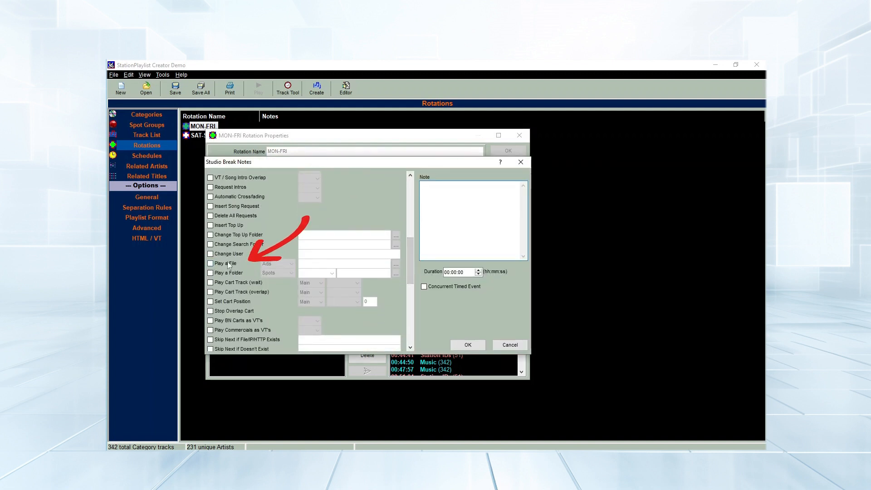
Make the break note play the C:\traffic hourly file as Ads with duration 00:03:00
{"action": "left_click", "coordinate": [211, 263]}
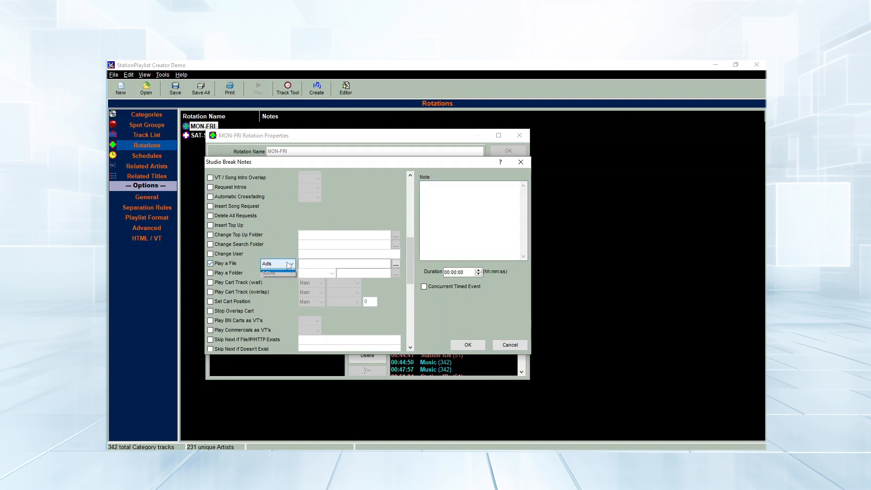
{"action": "left_click", "coordinate": [269, 265]}
{"action": "left_click", "coordinate": [309, 262]}
{"action": "left_click", "coordinate": [308, 263]}
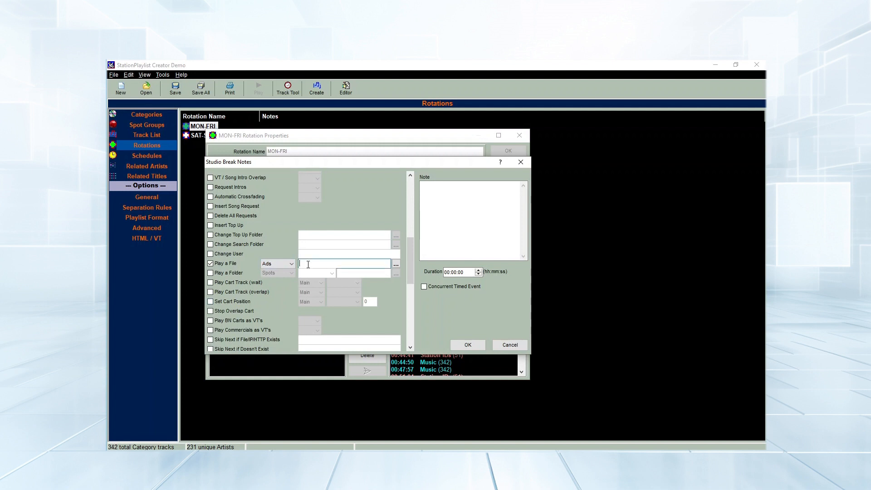
{"action": "right_click", "coordinate": [308, 265]}
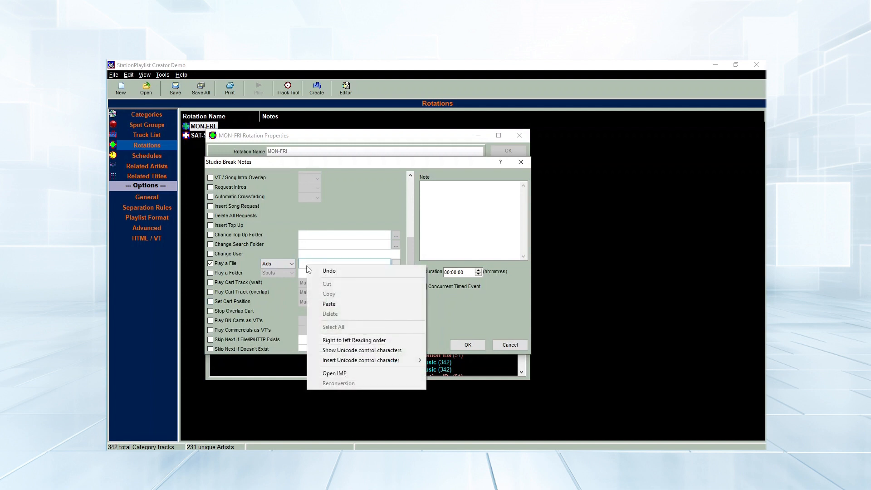
{"action": "left_click", "coordinate": [330, 304]}
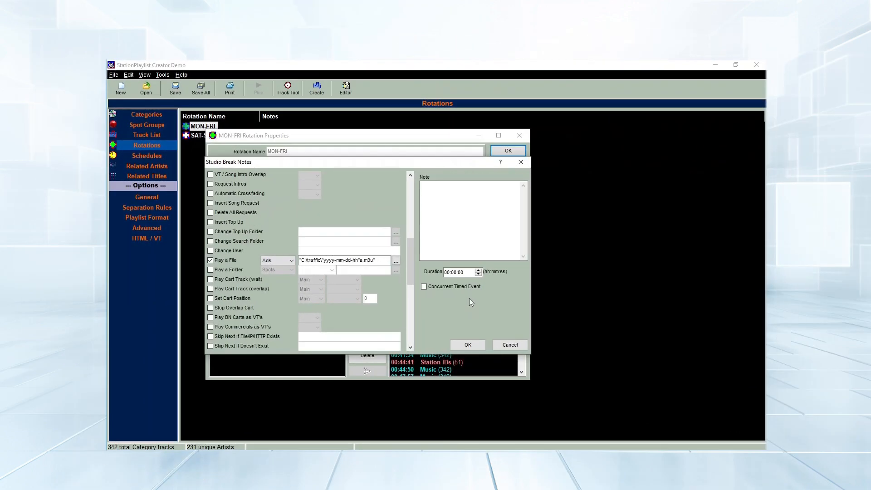
{"action": "left_click", "coordinate": [455, 273]}
{"action": "type", "text": "3"}
{"action": "left_click", "coordinate": [469, 347]}
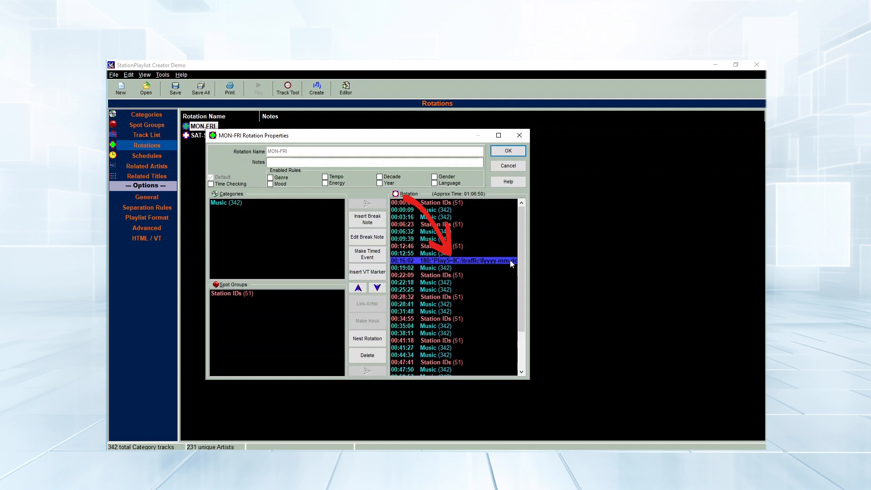
Copy the new break note and paste it at the 00:44:34 slot
{"action": "right_click", "coordinate": [450, 260]}
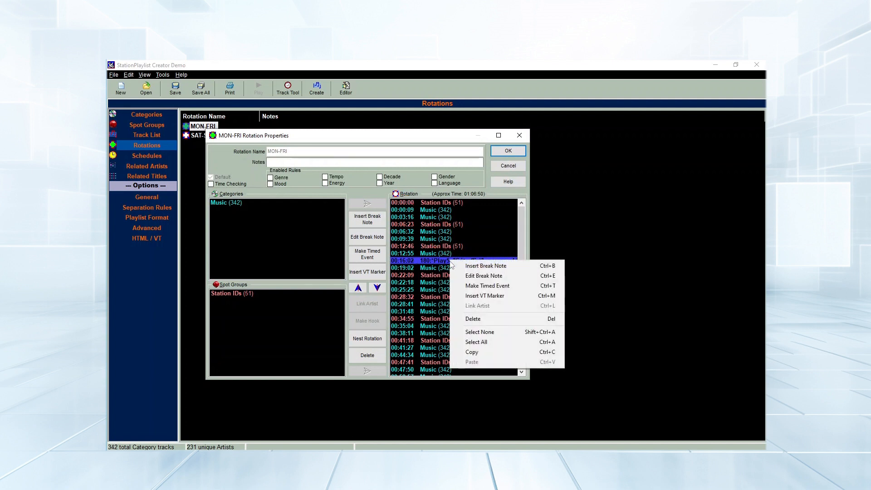
{"action": "left_click", "coordinate": [472, 352]}
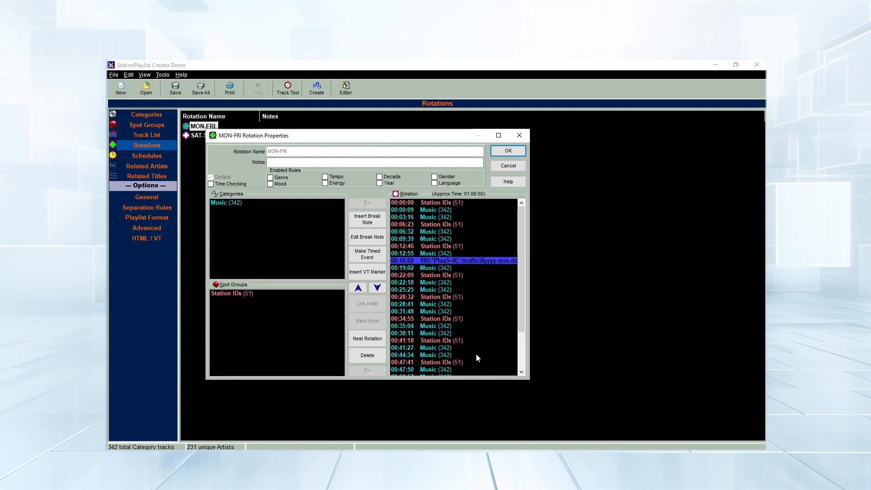
{"action": "right_click", "coordinate": [432, 356]}
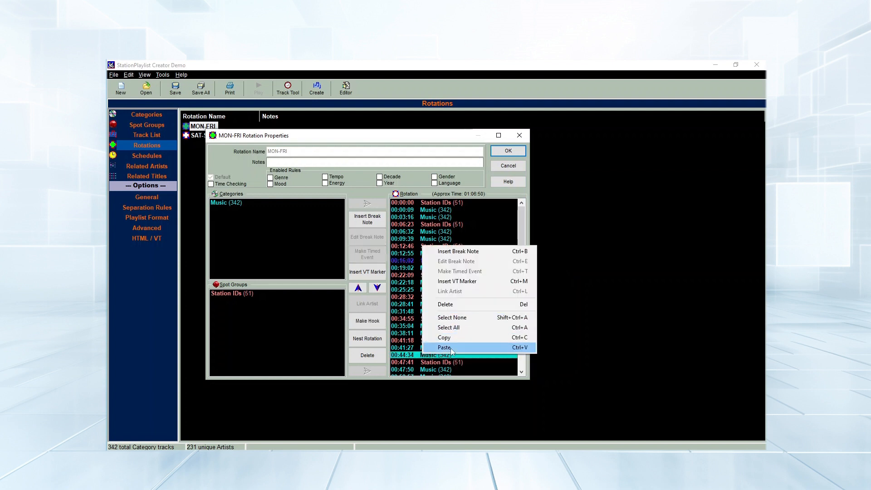
{"action": "left_click", "coordinate": [454, 348]}
Change the pasted break note's traffic file from 'a' to 'b' .m3u and close MON-FRI properties
{"action": "double_click", "coordinate": [444, 358]}
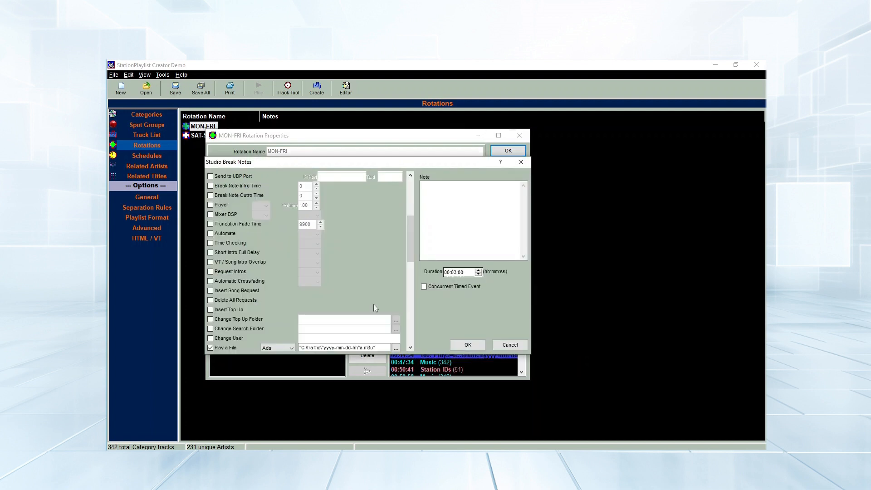
{"action": "left_click", "coordinate": [363, 348]}
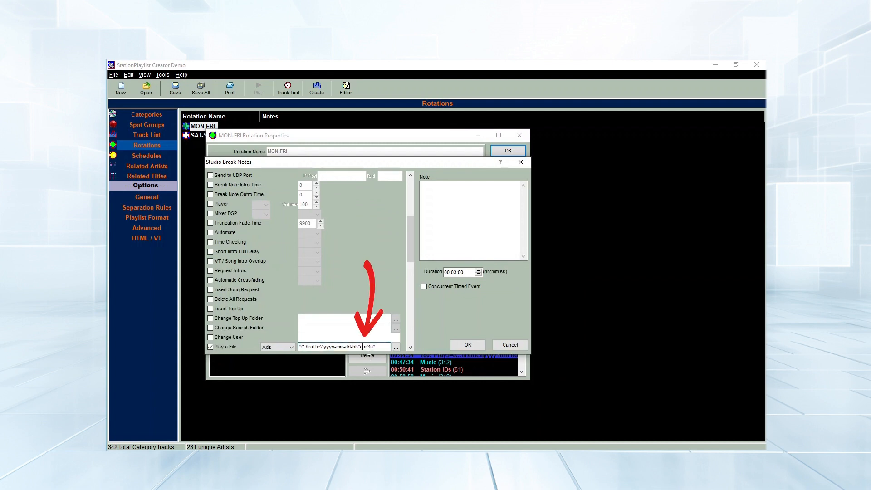
{"action": "key", "text": "BackSpace"}
{"action": "type", "text": "b"}
{"action": "left_click", "coordinate": [482, 349]}
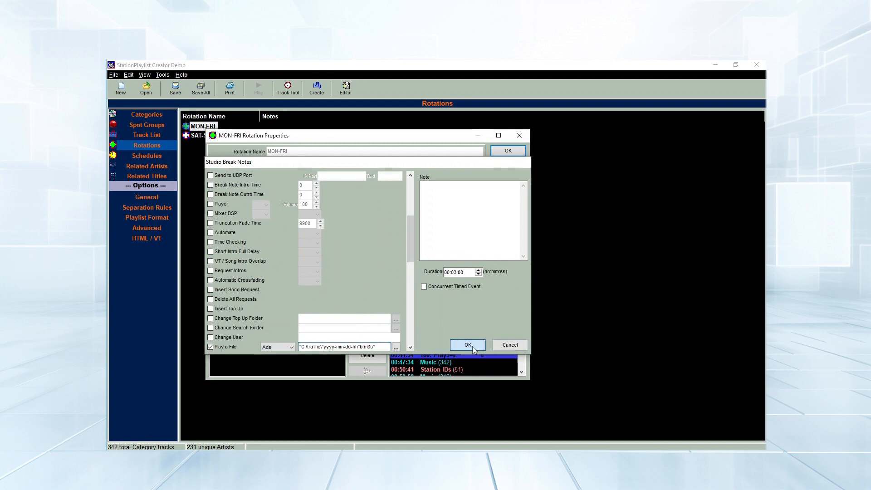
{"action": "left_click", "coordinate": [504, 154]}
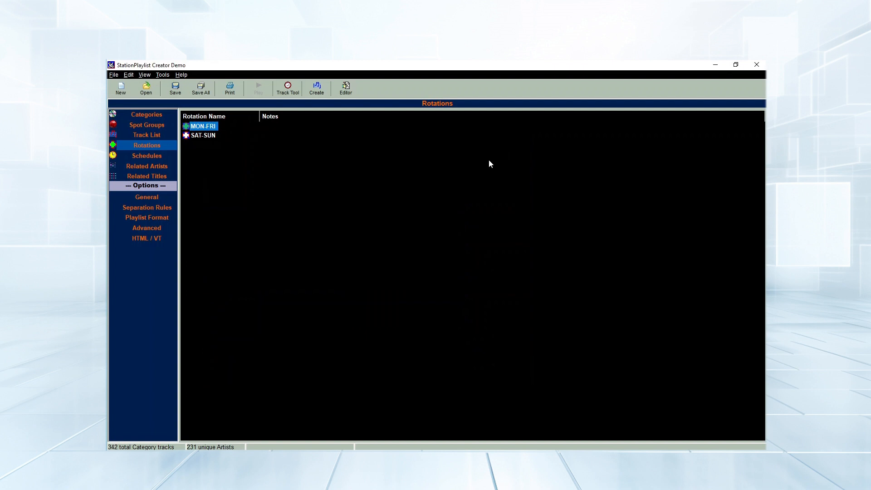
Open the SAT-SUN rotation and paste a break note at 00:16:02 playing traffic file a
{"action": "left_click", "coordinate": [204, 136]}
{"action": "double_click", "coordinate": [204, 136]}
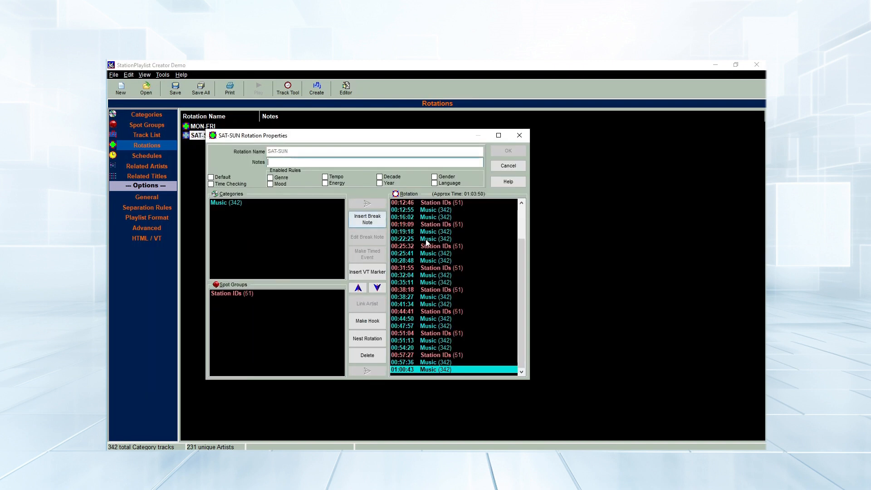
{"action": "scroll", "coordinate": [448, 266], "scroll_direction": "up", "scroll_amount": 10}
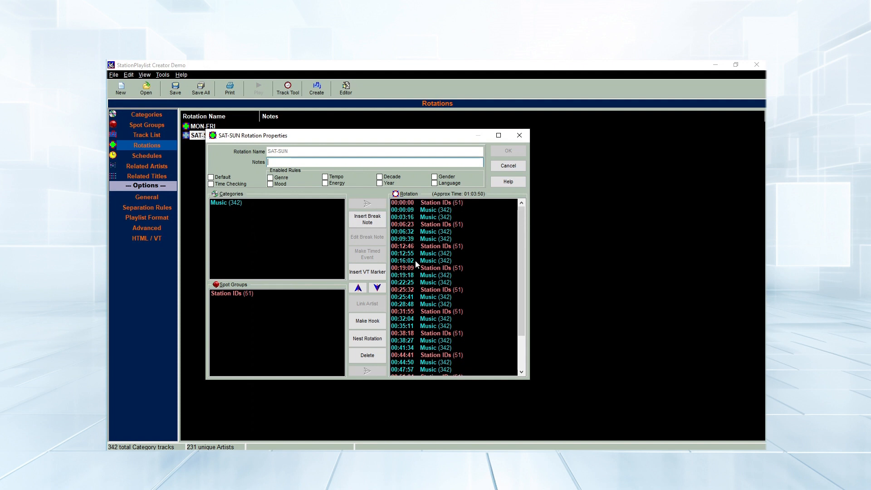
{"action": "left_click", "coordinate": [416, 260]}
{"action": "right_click", "coordinate": [417, 262]}
{"action": "left_click", "coordinate": [444, 366]}
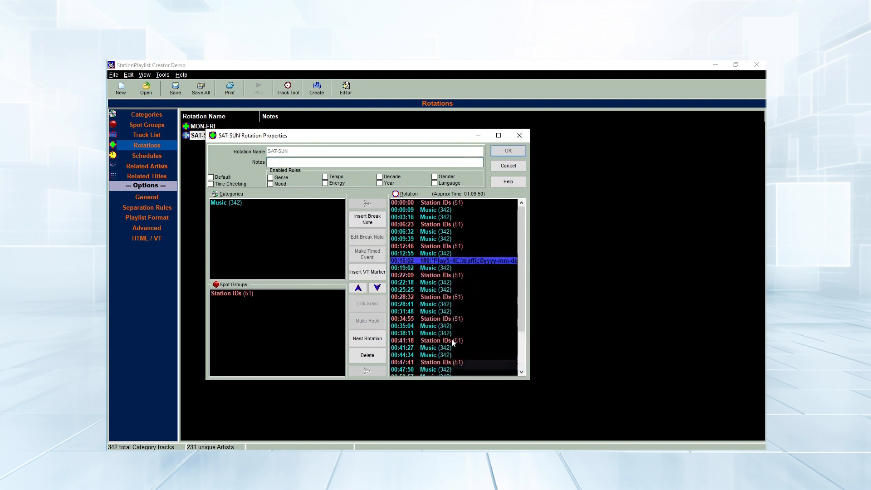
{"action": "double_click", "coordinate": [435, 260]}
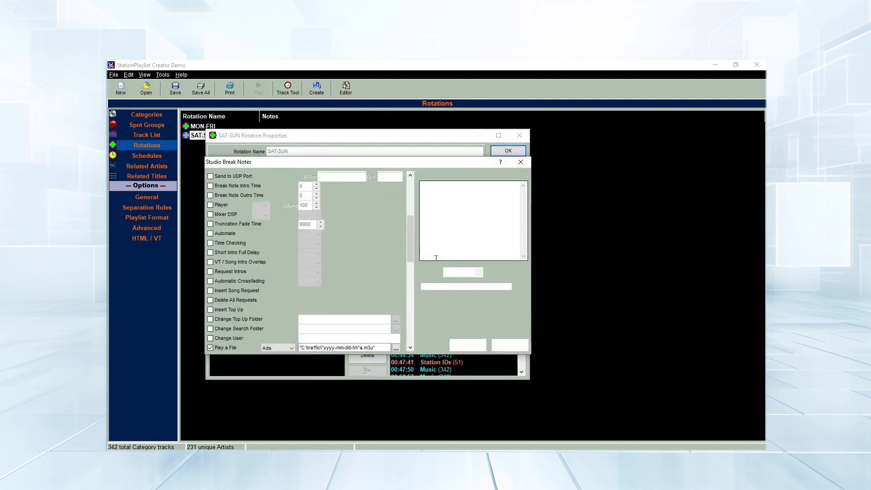
{"action": "left_click", "coordinate": [361, 346]}
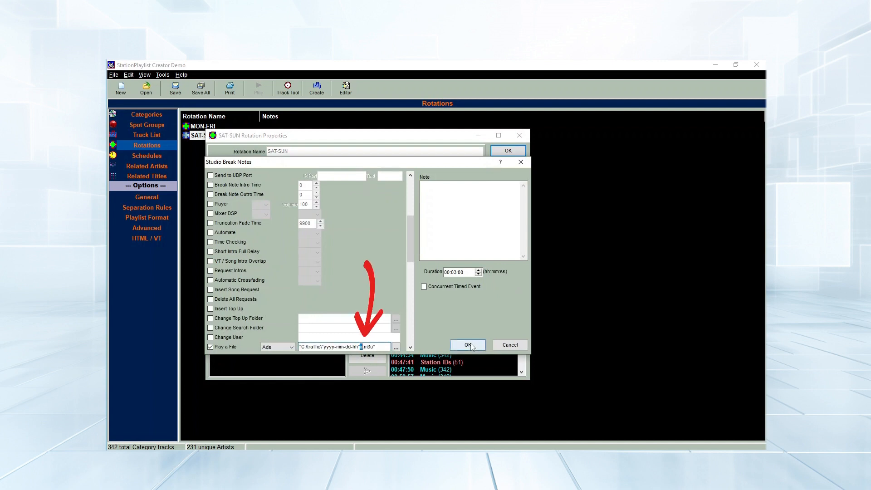
{"action": "left_click", "coordinate": [469, 346]}
Paste a second break note at 00:35:04 and change its traffic file to b
{"action": "scroll", "coordinate": [446, 299], "scroll_direction": "down", "scroll_amount": 2}
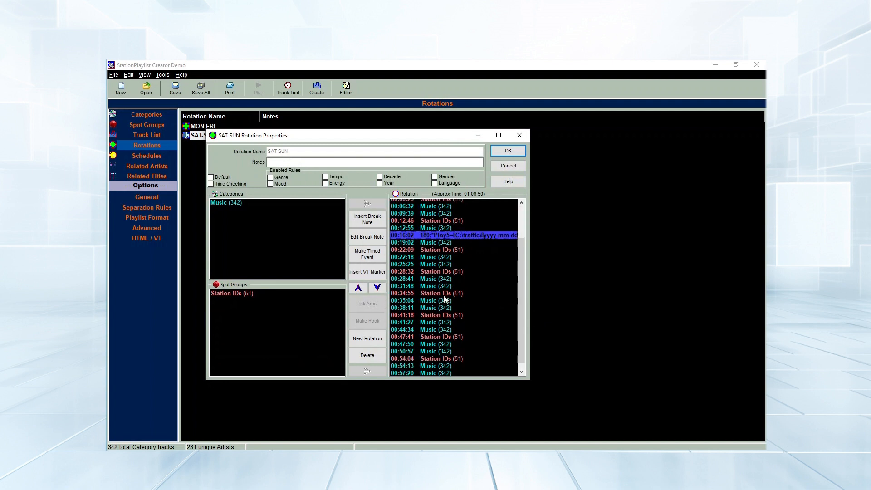
{"action": "left_click", "coordinate": [410, 289]}
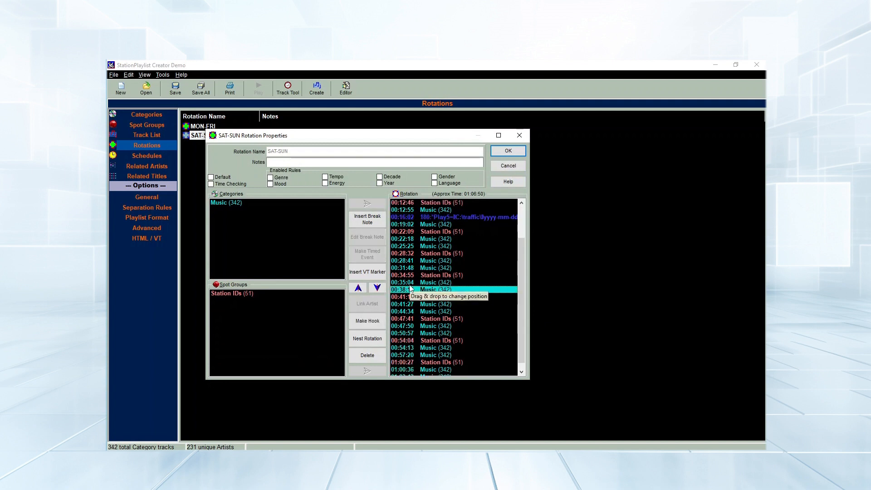
{"action": "left_click", "coordinate": [408, 283]}
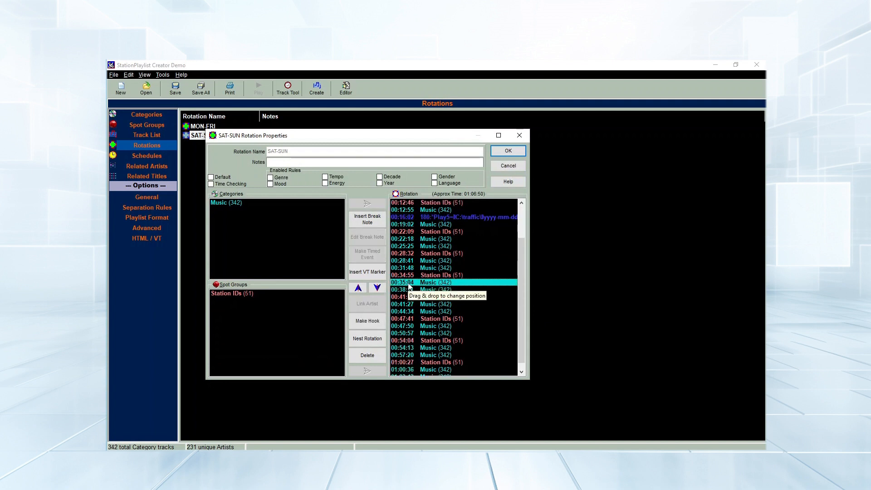
{"action": "right_click", "coordinate": [408, 285]}
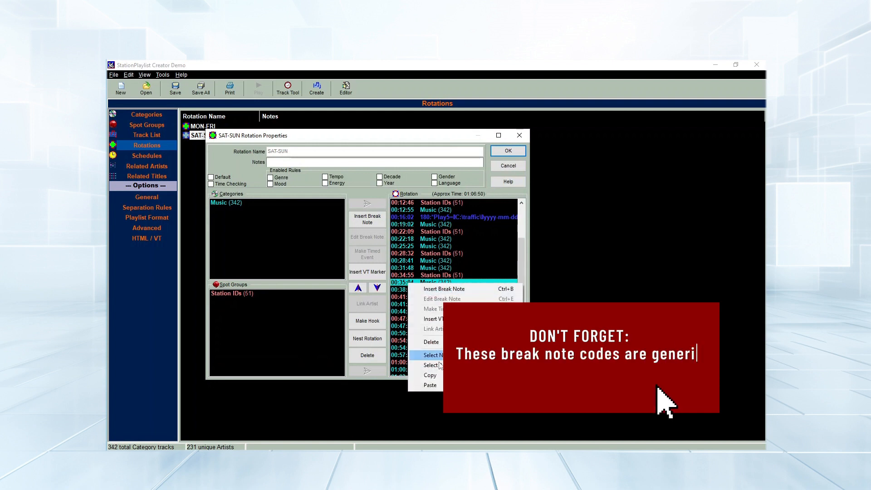
{"action": "left_click", "coordinate": [430, 386]}
{"action": "double_click", "coordinate": [431, 284]}
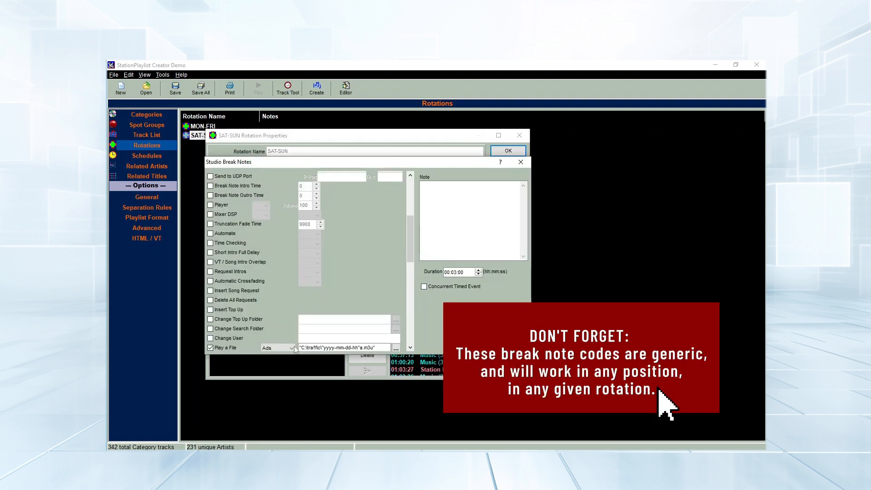
{"action": "left_click", "coordinate": [363, 348]}
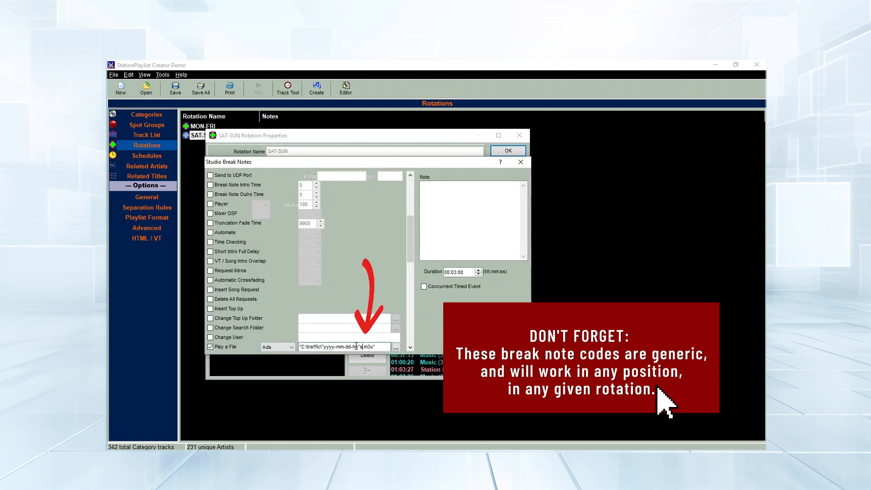
{"action": "key", "text": "BackSpace"}
{"action": "type", "text": "b"}
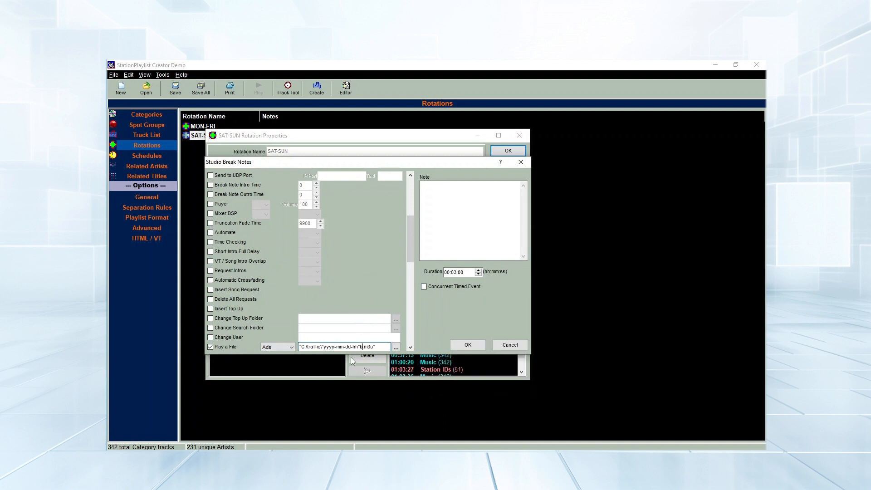
{"action": "key", "text": "Num_Lock"}
{"action": "left_click", "coordinate": [468, 344]}
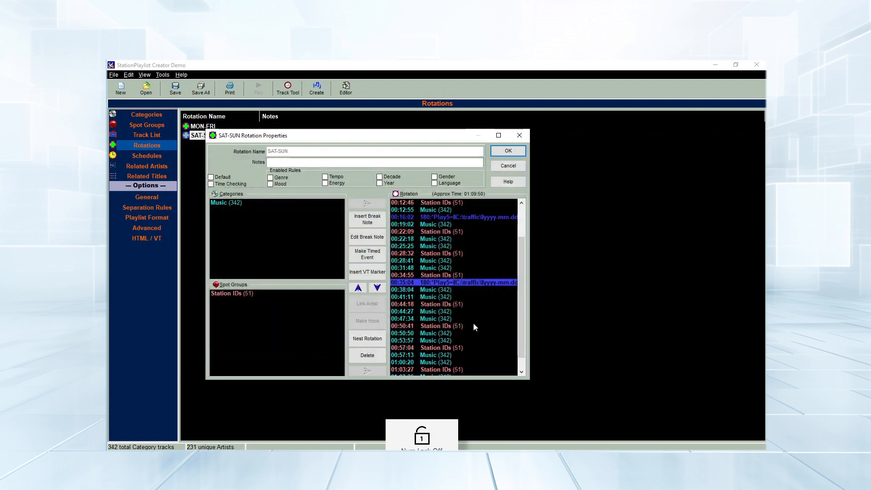
Paste a third break note at 00:50:50 playing traffic file c
{"action": "scroll", "coordinate": [454, 323], "scroll_direction": "down", "scroll_amount": 1}
{"action": "left_click", "coordinate": [415, 319]}
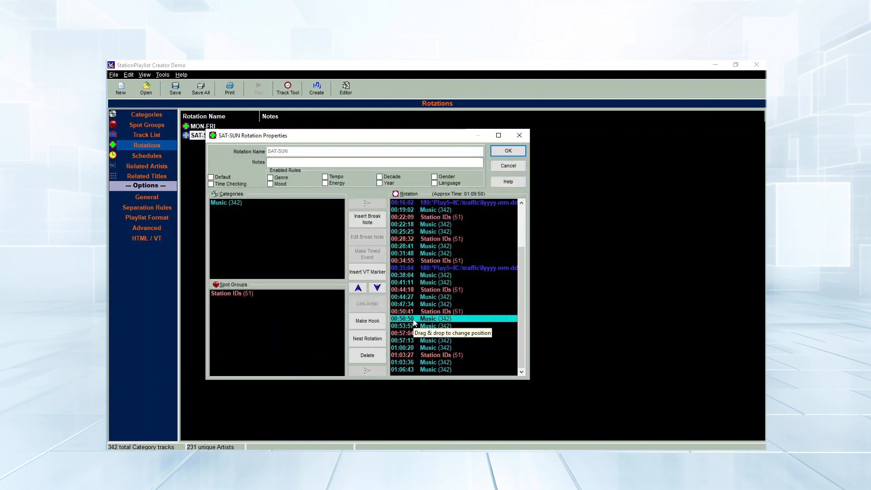
{"action": "right_click", "coordinate": [416, 321]}
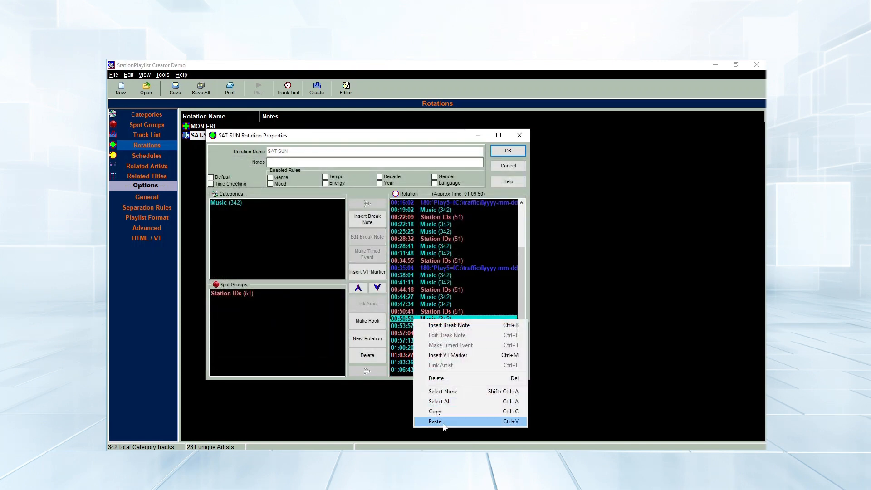
{"action": "left_click", "coordinate": [443, 423]}
{"action": "double_click", "coordinate": [437, 320]}
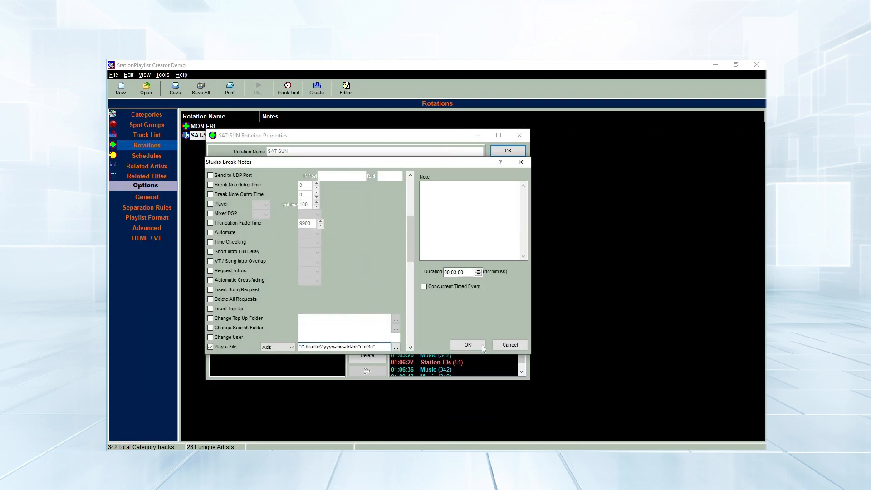
{"action": "left_click", "coordinate": [468, 346]}
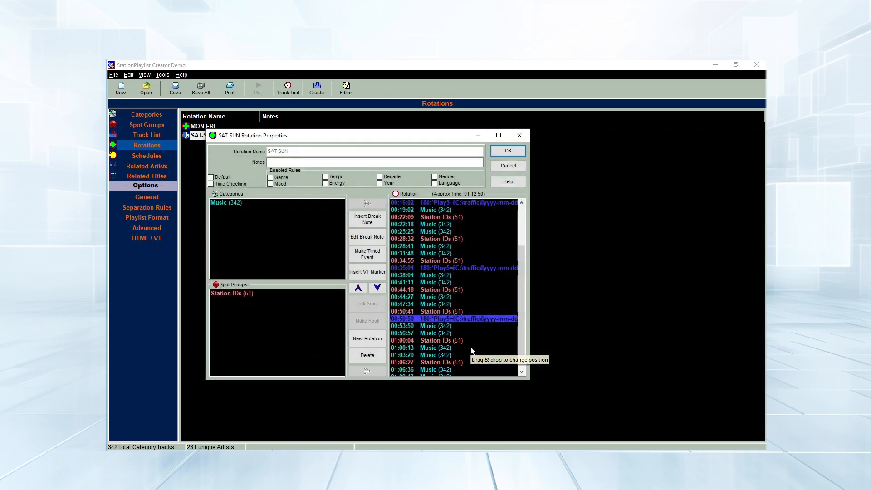
Widen the window to verify all three traffic file paths, then save the SAT-SUN rotation
{"action": "key", "text": "Num_Lock"}
{"action": "left_click_drag", "start_coordinate": [529, 333], "coordinate": [723, 333]}
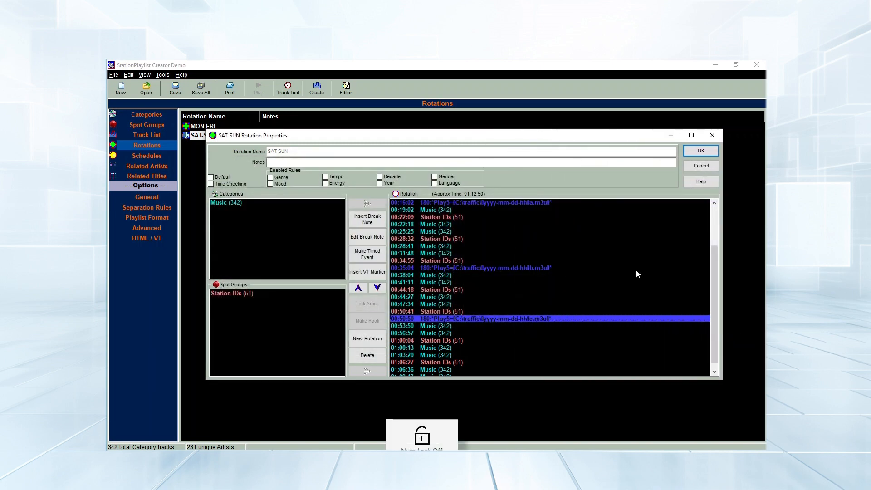
{"action": "left_click", "coordinate": [534, 203]}
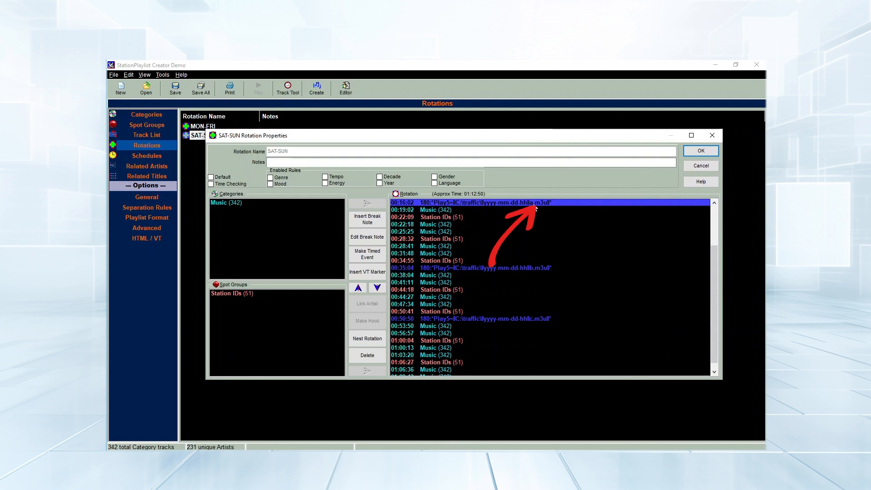
{"action": "left_click", "coordinate": [531, 268]}
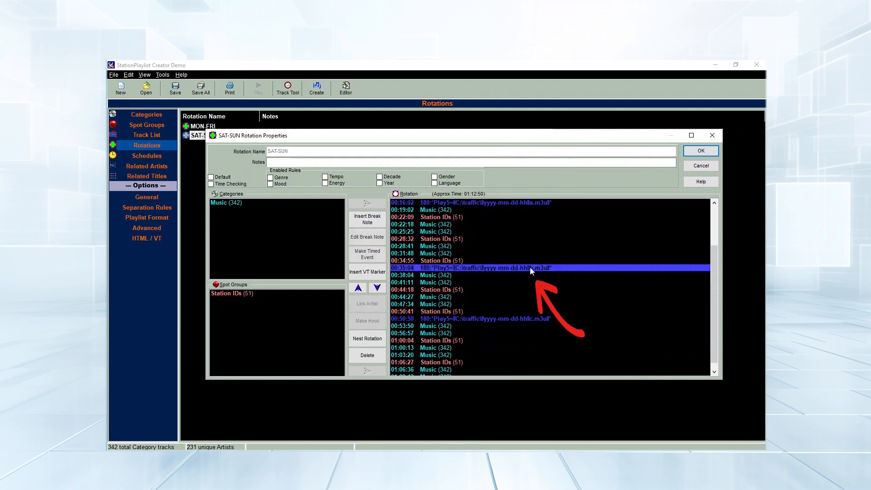
{"action": "left_click", "coordinate": [534, 320]}
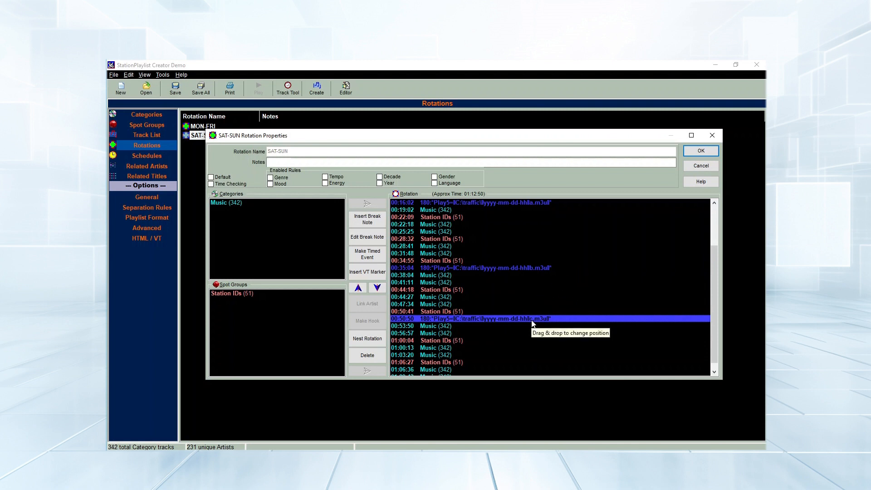
{"action": "left_click", "coordinate": [704, 151]}
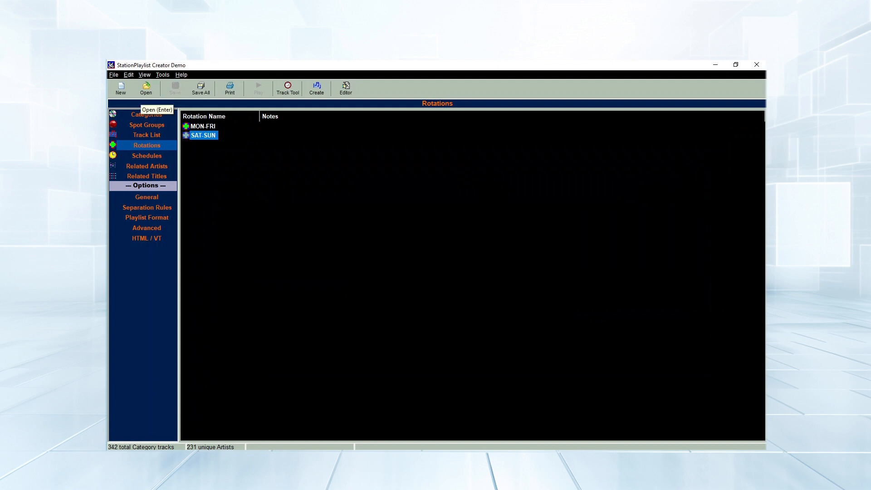
Generate the playlists from the chosen start date, overwriting the existing ones
{"action": "left_click", "coordinate": [320, 90]}
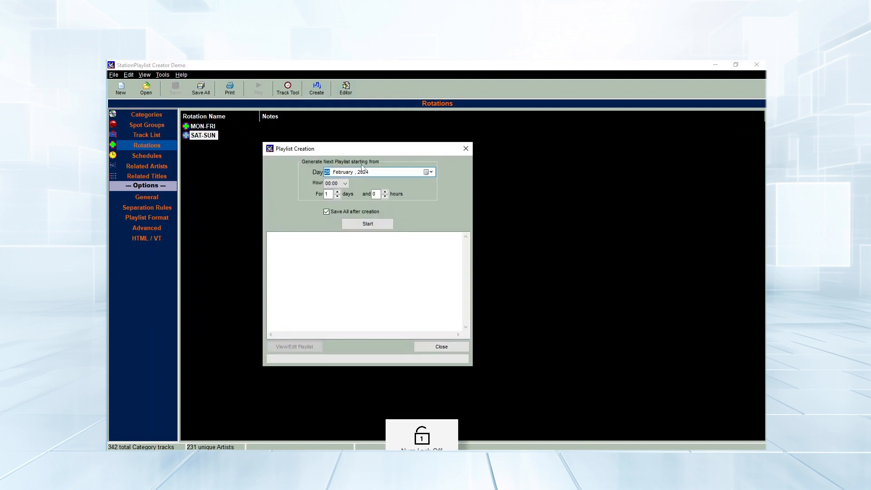
{"action": "left_click", "coordinate": [431, 172]}
{"action": "left_click", "coordinate": [356, 246]}
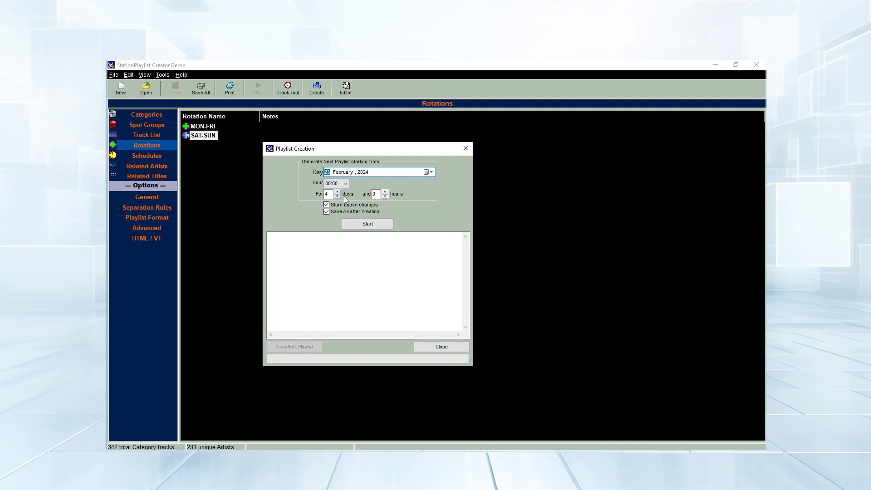
{"action": "left_click", "coordinate": [367, 223]}
{"action": "left_click", "coordinate": [437, 303]}
{"action": "left_click", "coordinate": [460, 268]}
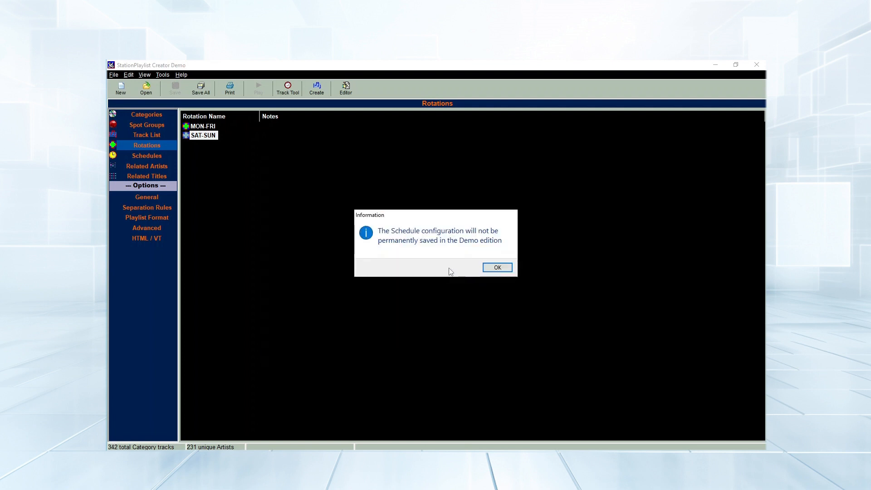
{"action": "left_click", "coordinate": [497, 267]}
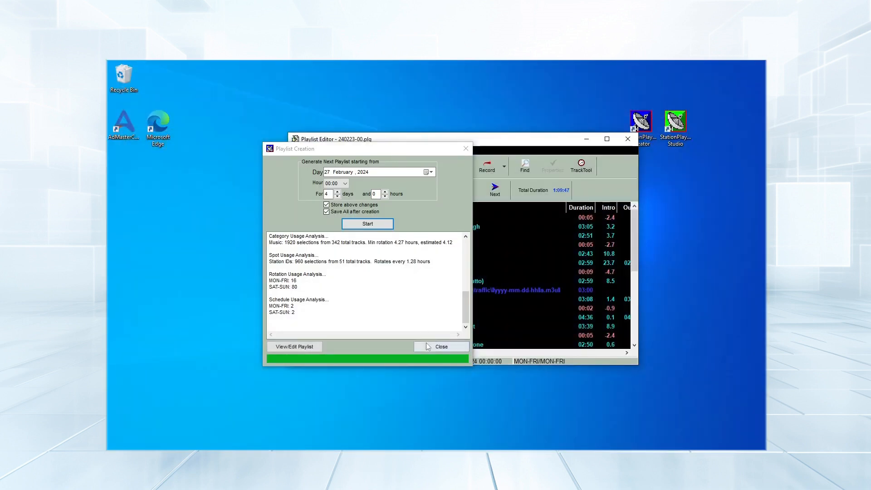
{"action": "left_click", "coordinate": [428, 348]}
Enlarge the Playlist Editor and inspect Friday's break notes at 14:55 and 43:59
{"action": "left_click_drag", "start_coordinate": [289, 151], "coordinate": [186, 152]}
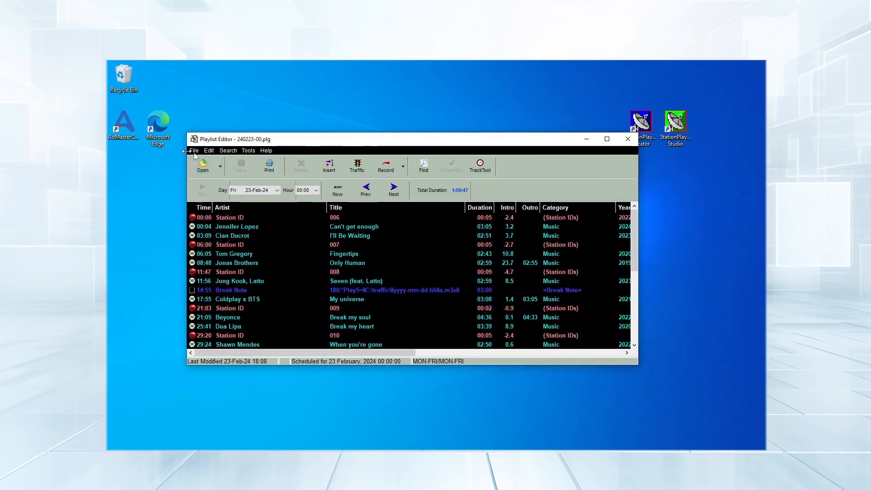
{"action": "left_click_drag", "start_coordinate": [638, 240], "coordinate": [688, 240]}
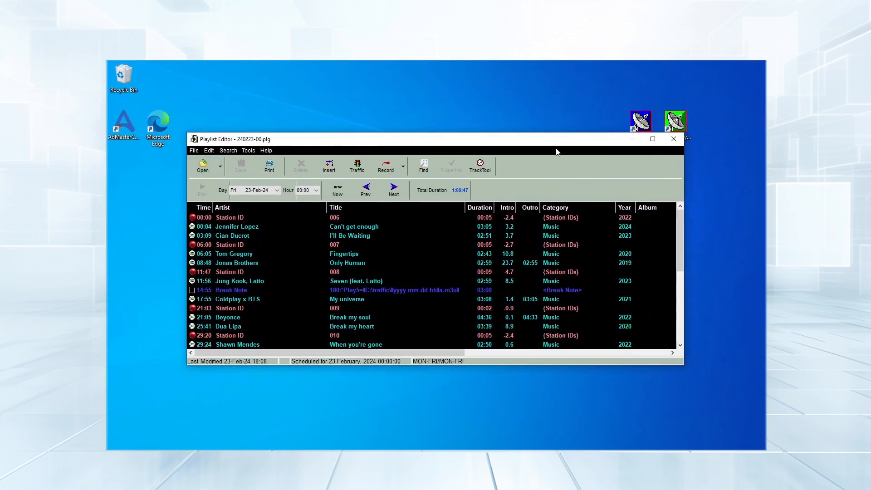
{"action": "left_click", "coordinate": [653, 138]}
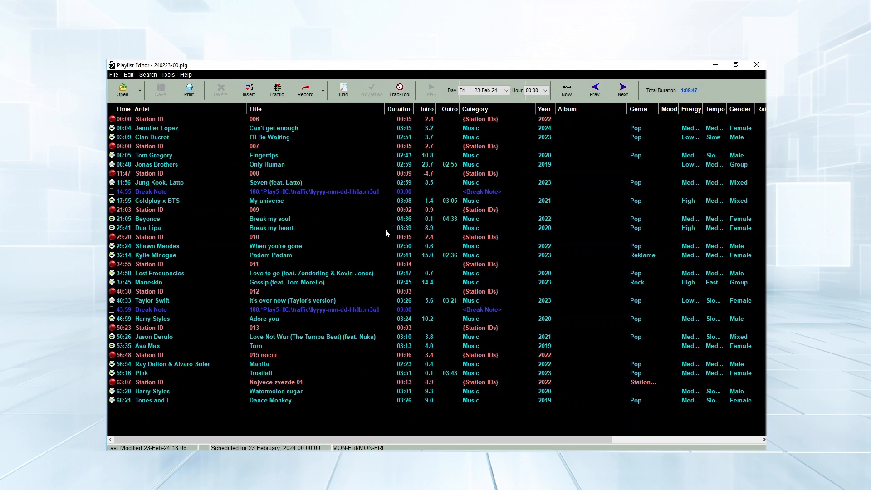
{"action": "left_click", "coordinate": [262, 193]}
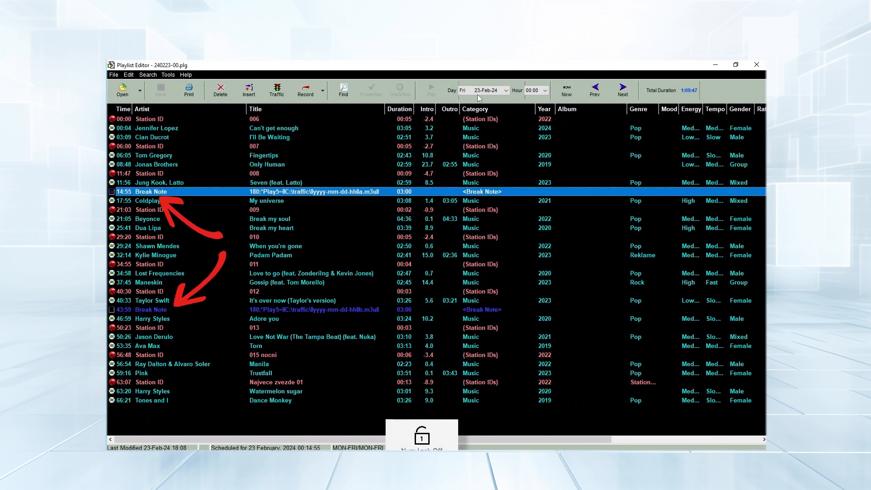
{"action": "left_click", "coordinate": [267, 310]}
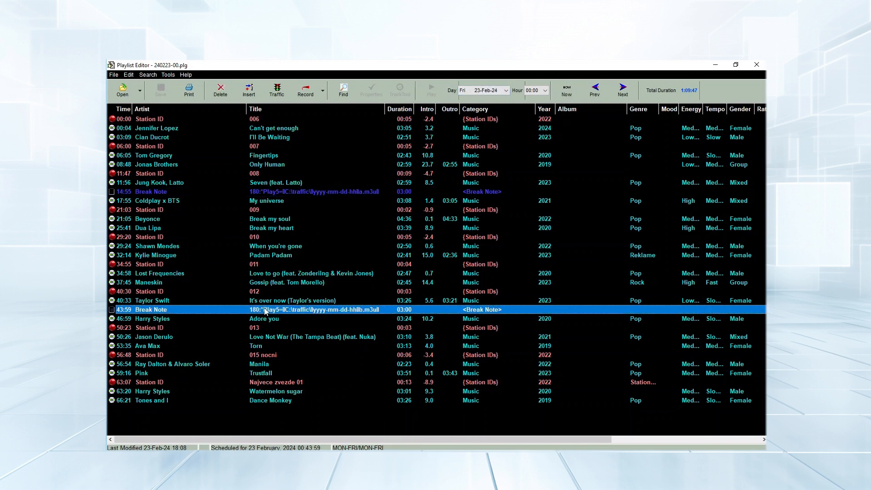
{"action": "left_click", "coordinate": [279, 194]}
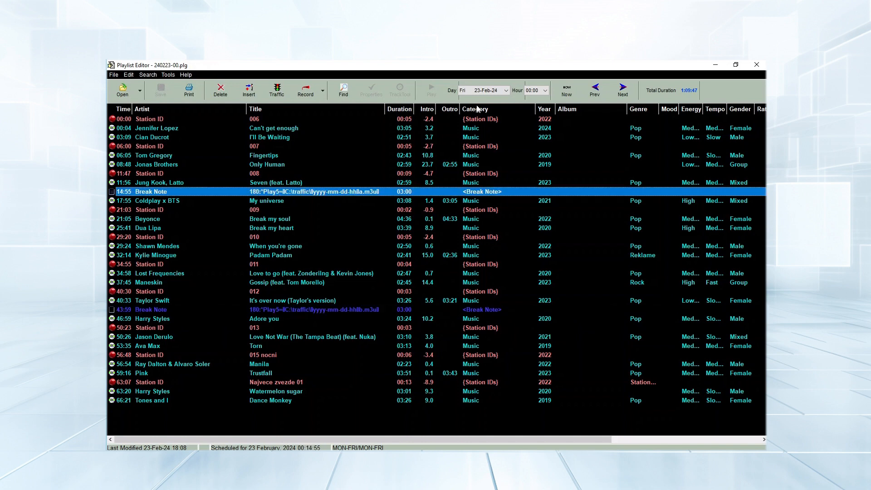
Inspect Saturday 24-Feb-24's break notes at 17:13 and 54:22, then close the editor and minimize Creator
{"action": "left_click", "coordinate": [487, 90]}
{"action": "left_click", "coordinate": [477, 112]}
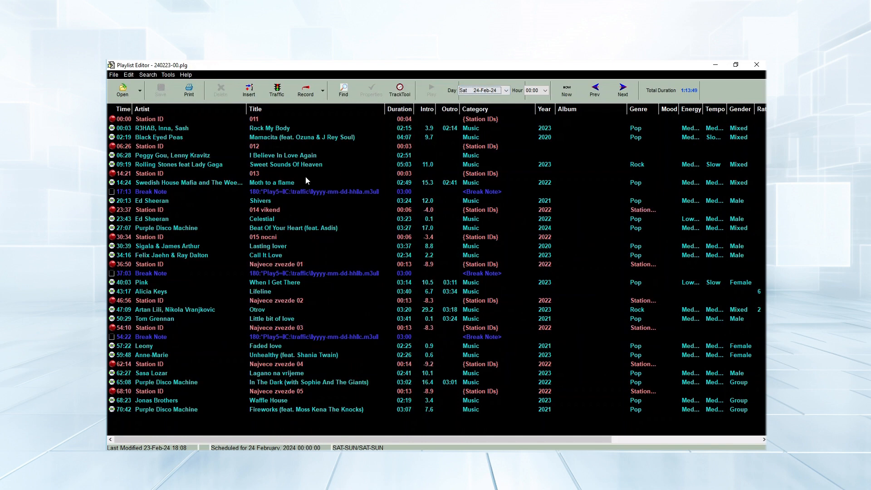
{"action": "left_click", "coordinate": [254, 191]}
{"action": "left_click", "coordinate": [271, 337]}
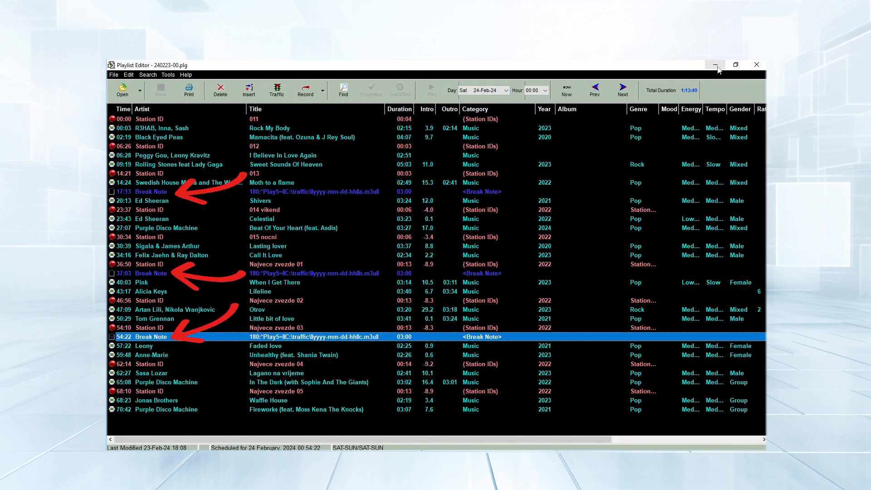
{"action": "left_click", "coordinate": [755, 66]}
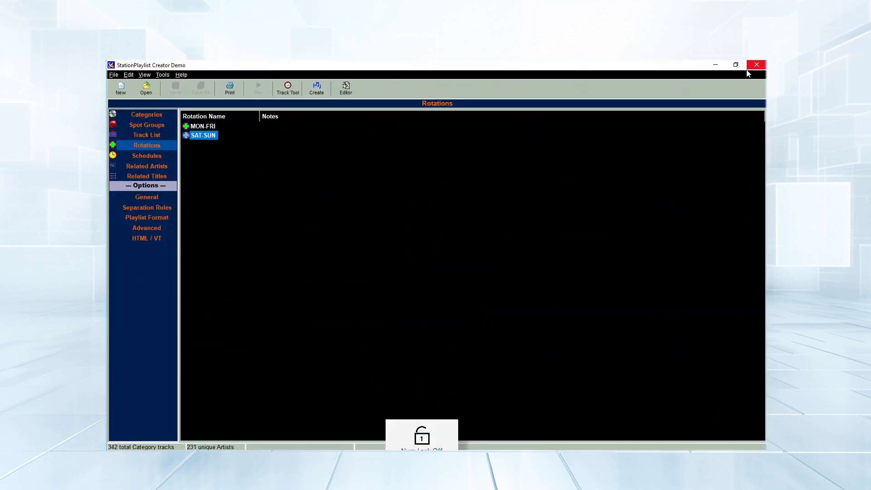
{"action": "left_click", "coordinate": [716, 66]}
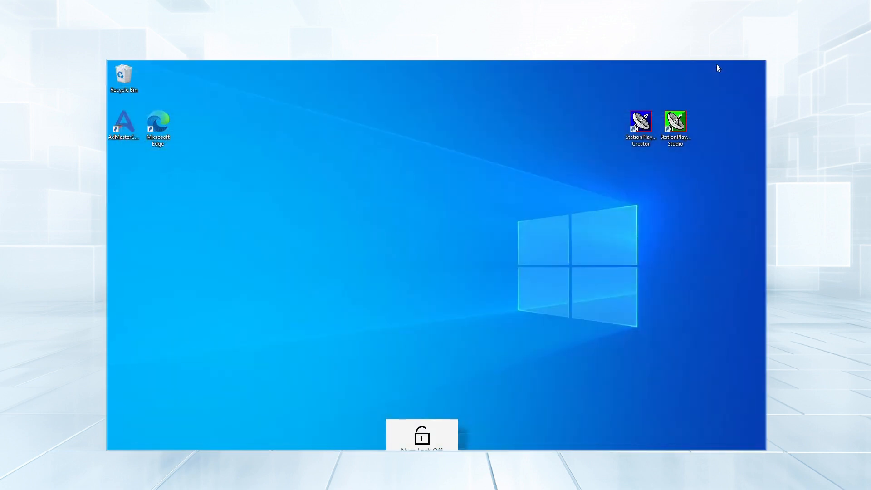
Launch Studio, select the first break note, and check the version in Help > About
{"action": "double_click", "coordinate": [674, 128]}
{"action": "left_click", "coordinate": [432, 305]}
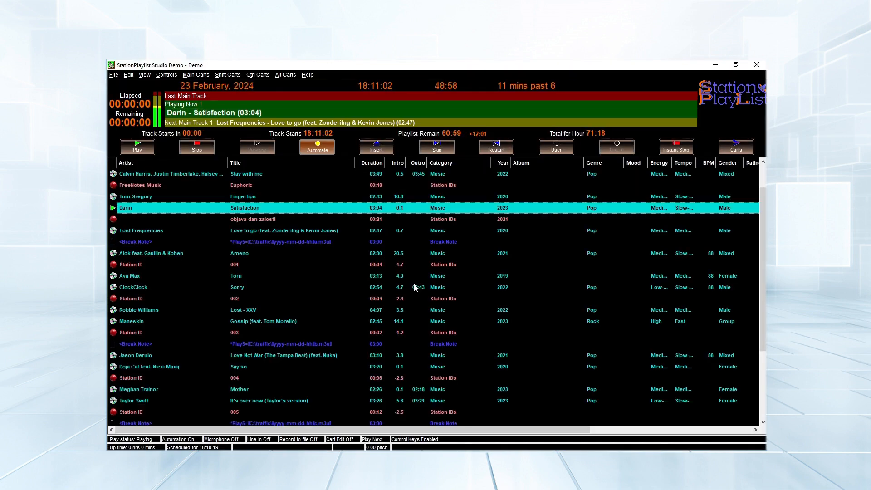
{"action": "left_click", "coordinate": [248, 243]}
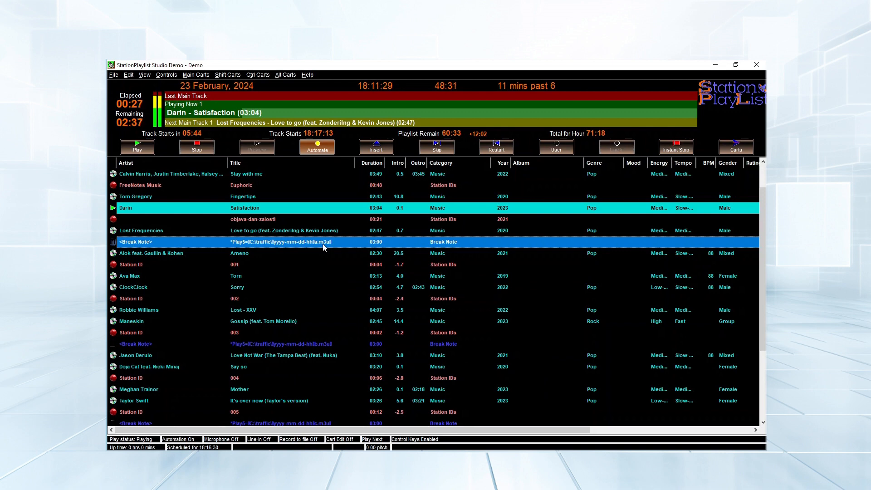
{"action": "left_click", "coordinate": [304, 75]}
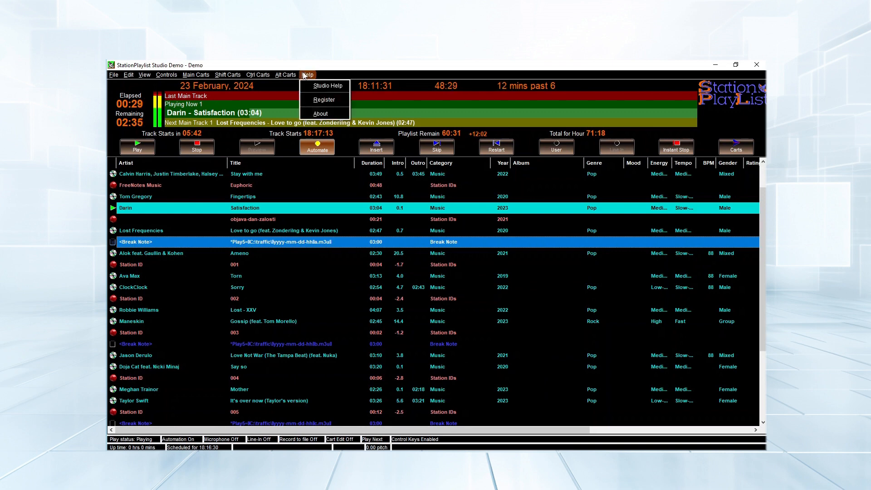
{"action": "left_click", "coordinate": [322, 114]}
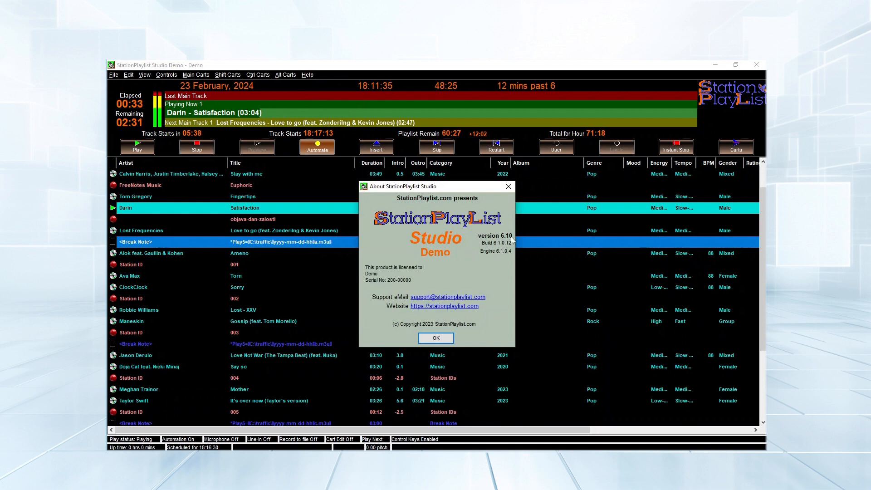
{"action": "left_click", "coordinate": [437, 338]}
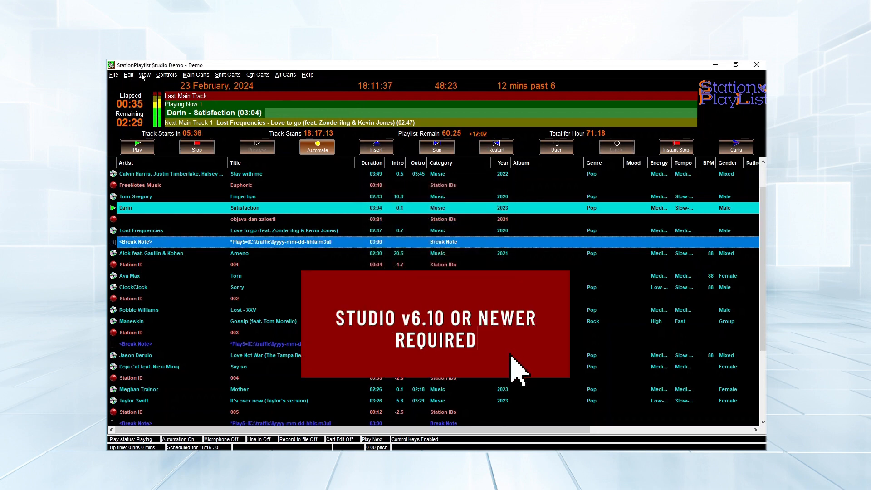
Turn on Preload File Insert Break Notes in Studio's General options
{"action": "left_click", "coordinate": [143, 75]}
{"action": "left_click", "coordinate": [156, 84]}
{"action": "left_click", "coordinate": [308, 197]}
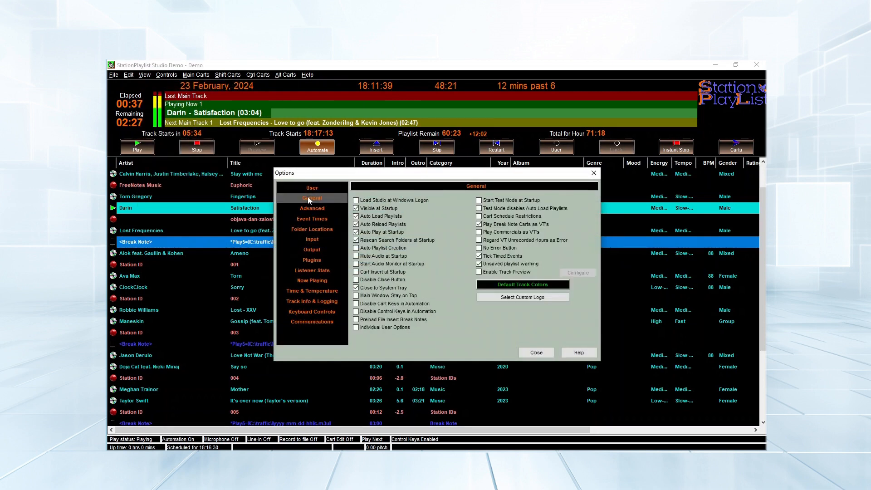
{"action": "left_click", "coordinate": [356, 320]}
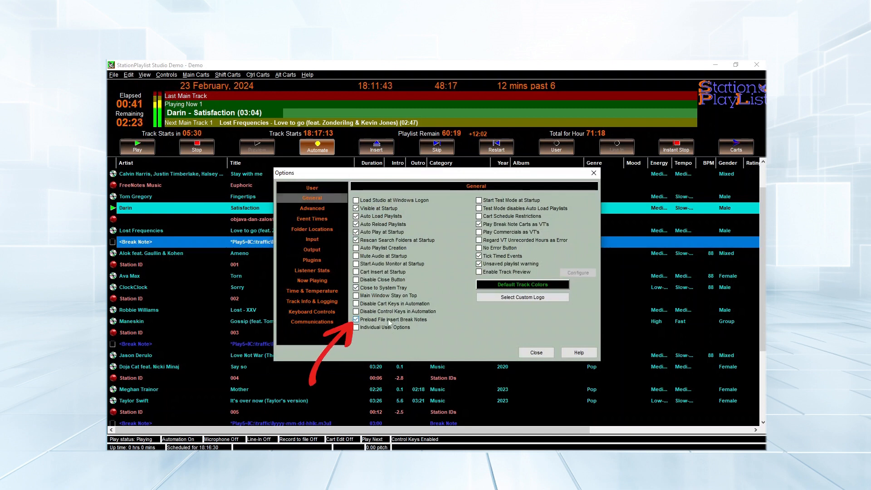
{"action": "left_click", "coordinate": [530, 355]}
{"action": "left_click", "coordinate": [113, 75]}
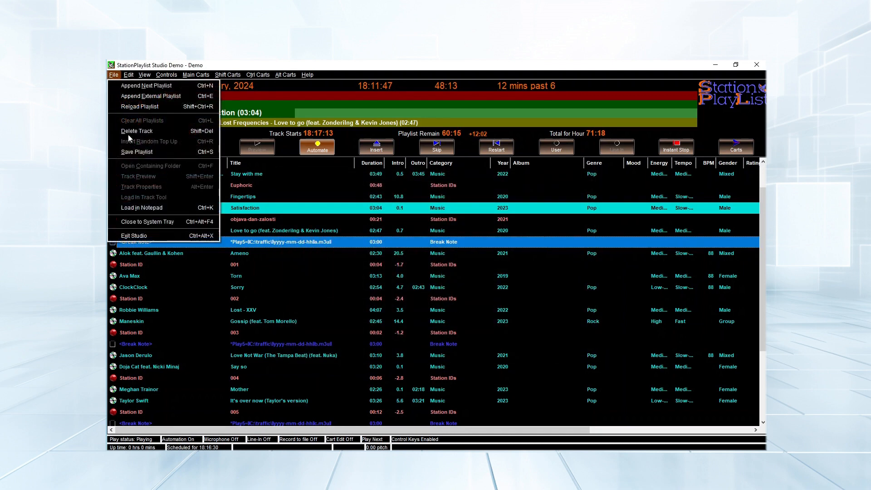
Exit and relaunch Studio so the break note preloads as ad spots
{"action": "left_click", "coordinate": [127, 237]}
{"action": "left_click", "coordinate": [454, 272]}
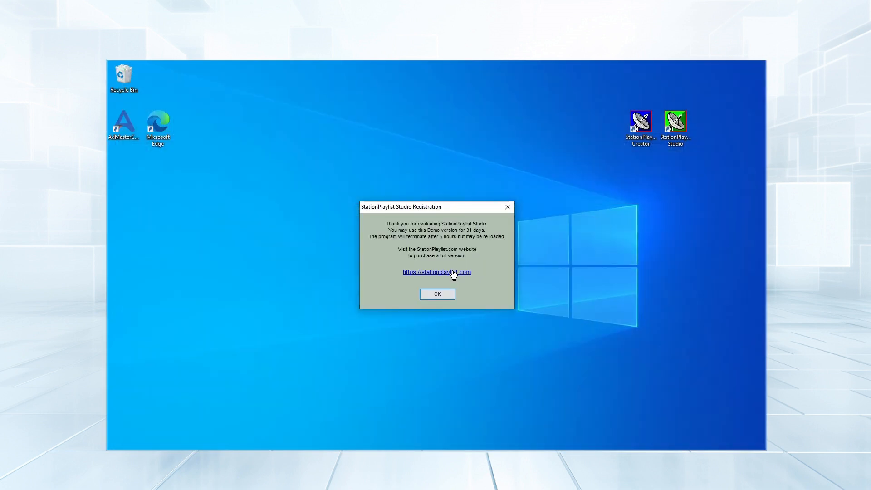
{"action": "left_click", "coordinate": [450, 297]}
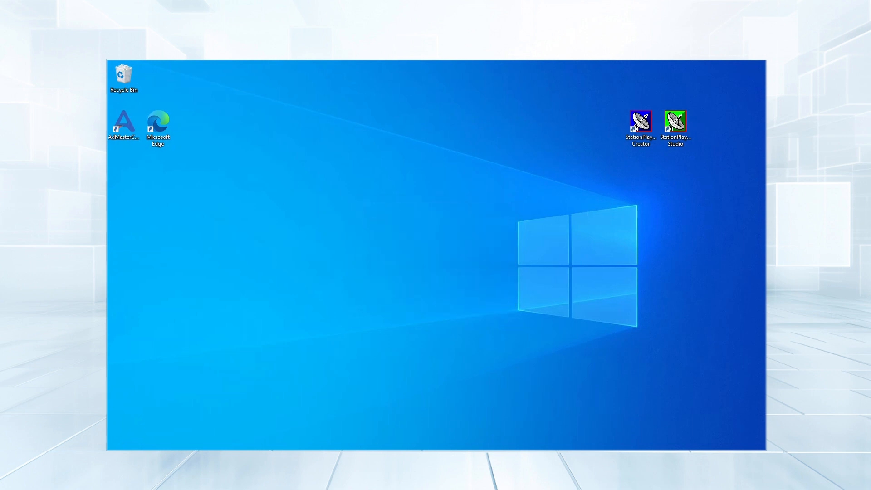
{"action": "double_click", "coordinate": [681, 124]}
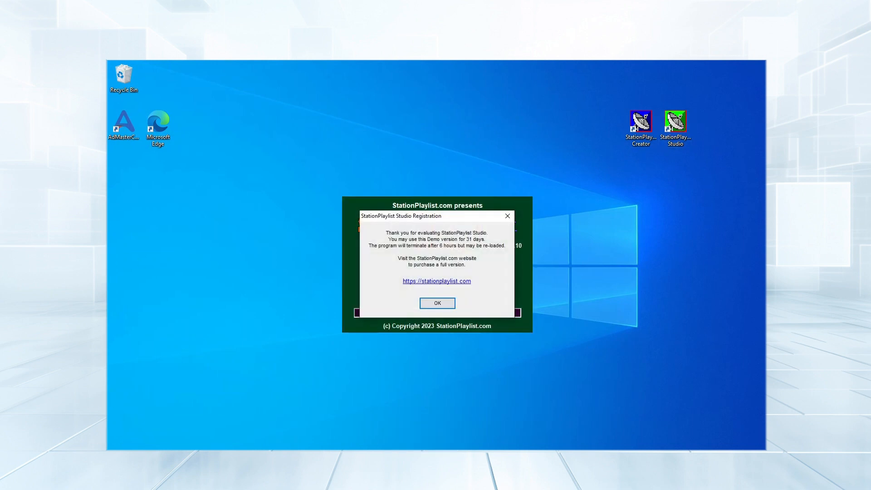
{"action": "left_click", "coordinate": [438, 304]}
{"action": "key", "text": "Num_Lock"}
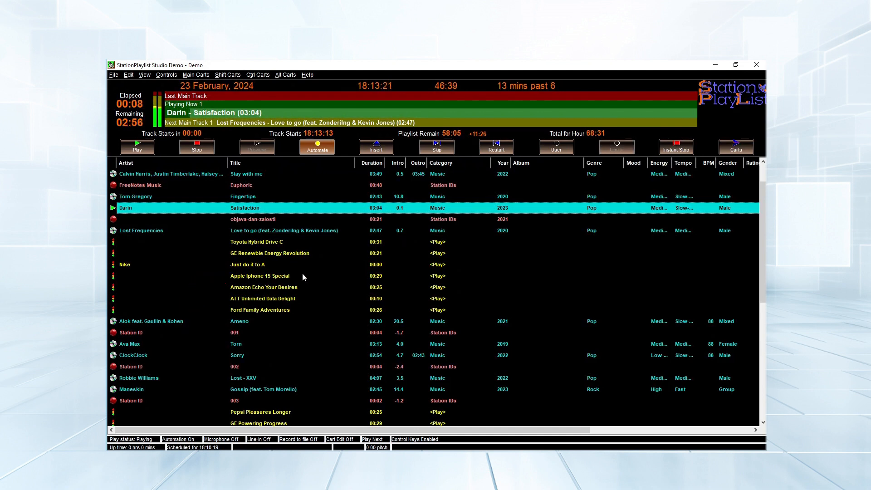
Select the ad spots Toyota Hybrid Drive C through Ford Family Adventures and turn off Preload File Insert Break Notes
{"action": "left_click", "coordinate": [241, 243]}
{"action": "key", "text": "Num_Lock"}
{"action": "left_click", "coordinate": [257, 311], "text": "shift"}
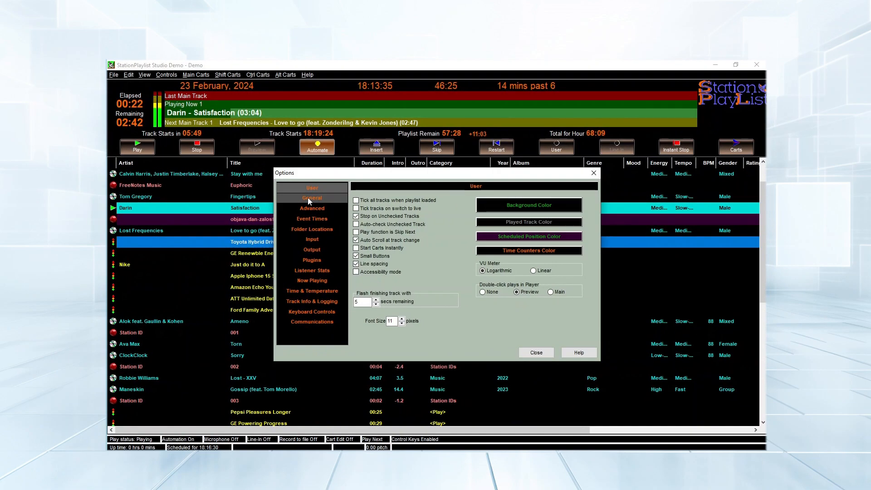
{"action": "left_click", "coordinate": [308, 197]}
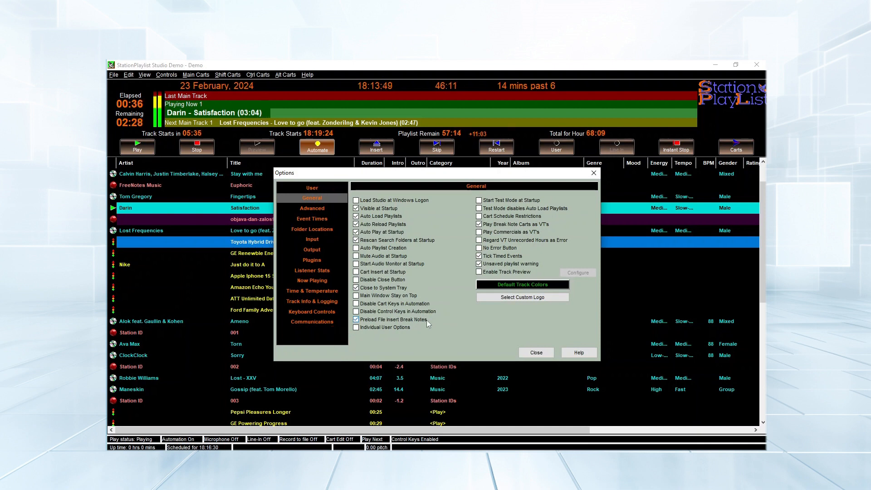
{"action": "left_click", "coordinate": [363, 321]}
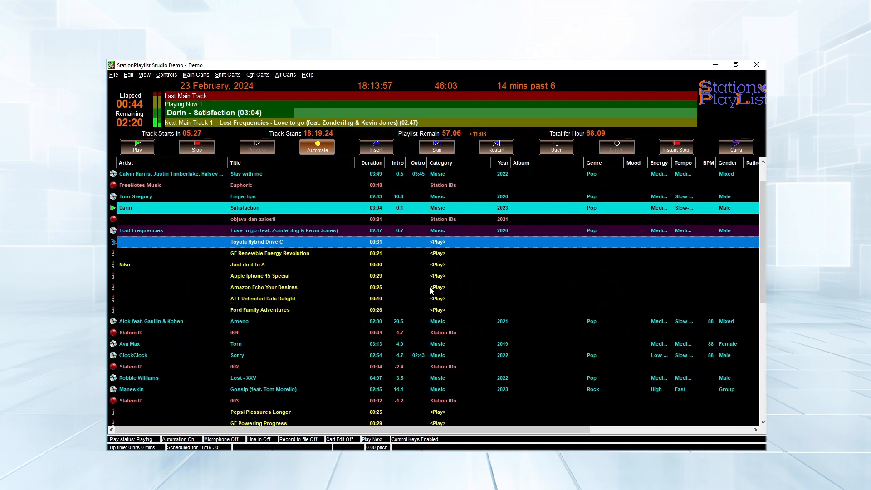
In Creator, tick Commercial Break on the MON-FRI break note and view its minute choices
{"action": "scroll", "coordinate": [636, 283], "scroll_direction": "down", "scroll_amount": 1}
{"action": "scroll", "coordinate": [759, 275], "scroll_direction": "down", "scroll_amount": 2}
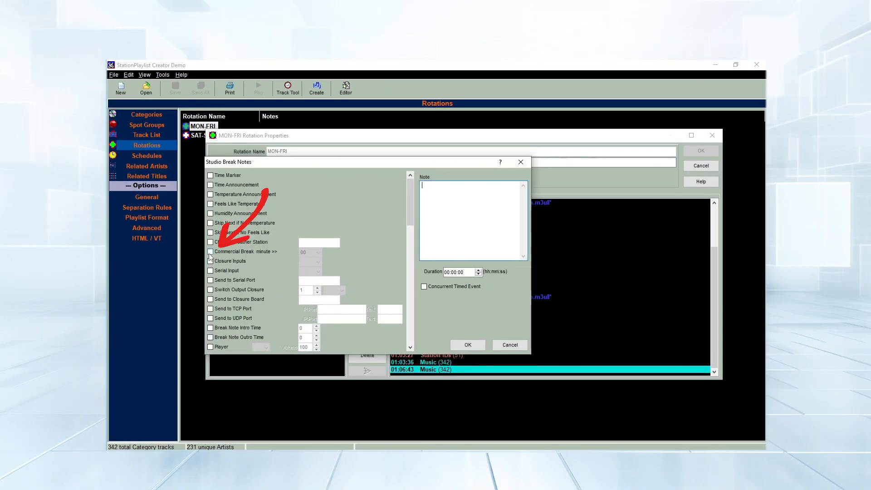
{"action": "left_click", "coordinate": [249, 249]}
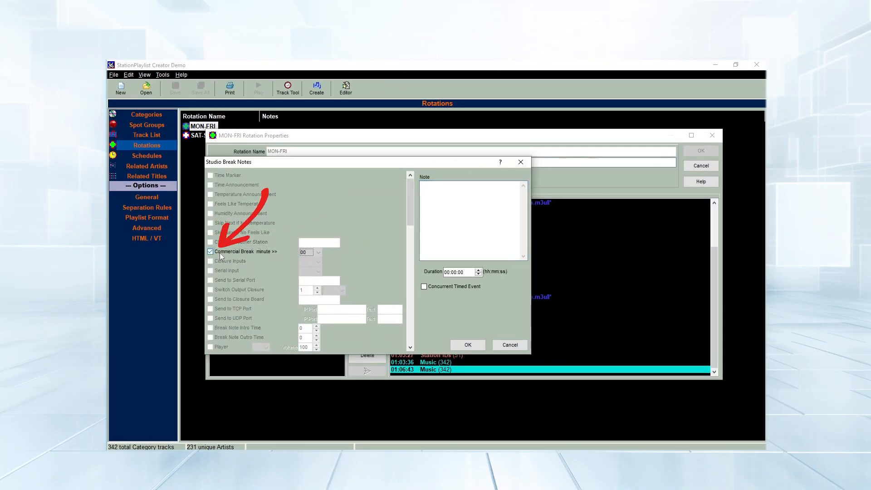
{"action": "left_click", "coordinate": [318, 253]}
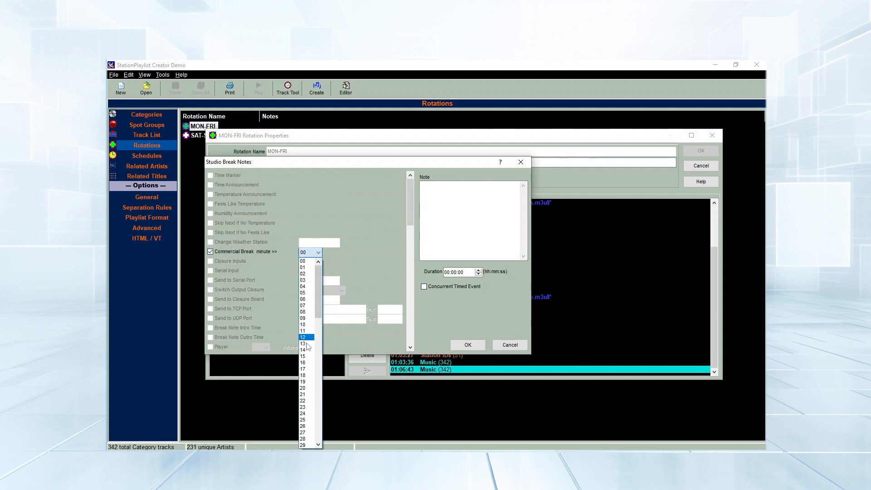